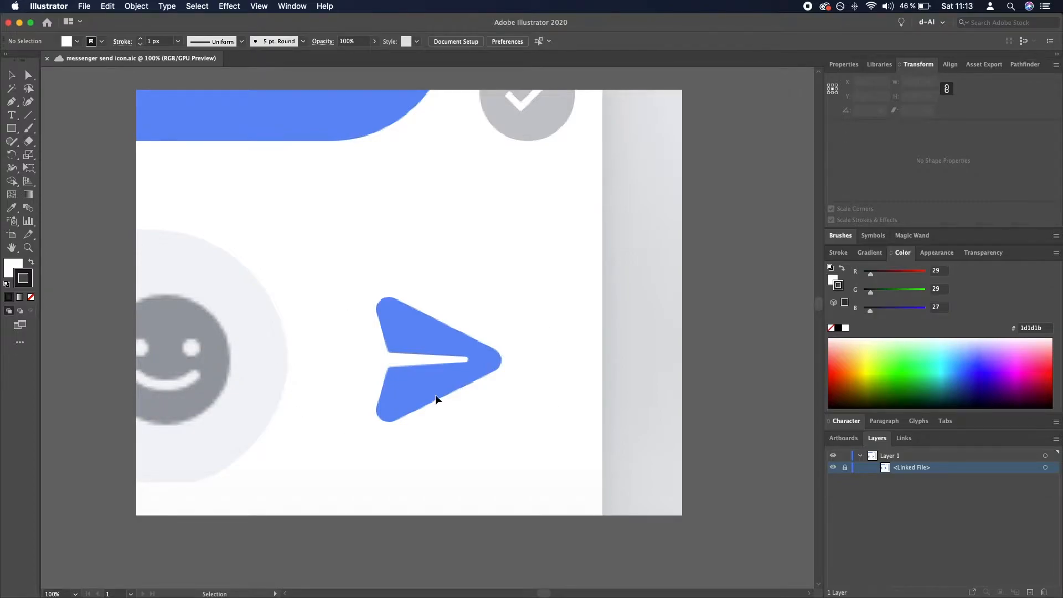
Draw a three-sided polygon about 91 px wide and 79 px high beside the blue send icon.
{"action": "scroll", "coordinate": [436, 398], "scroll_direction": "up", "scroll_amount": 1}
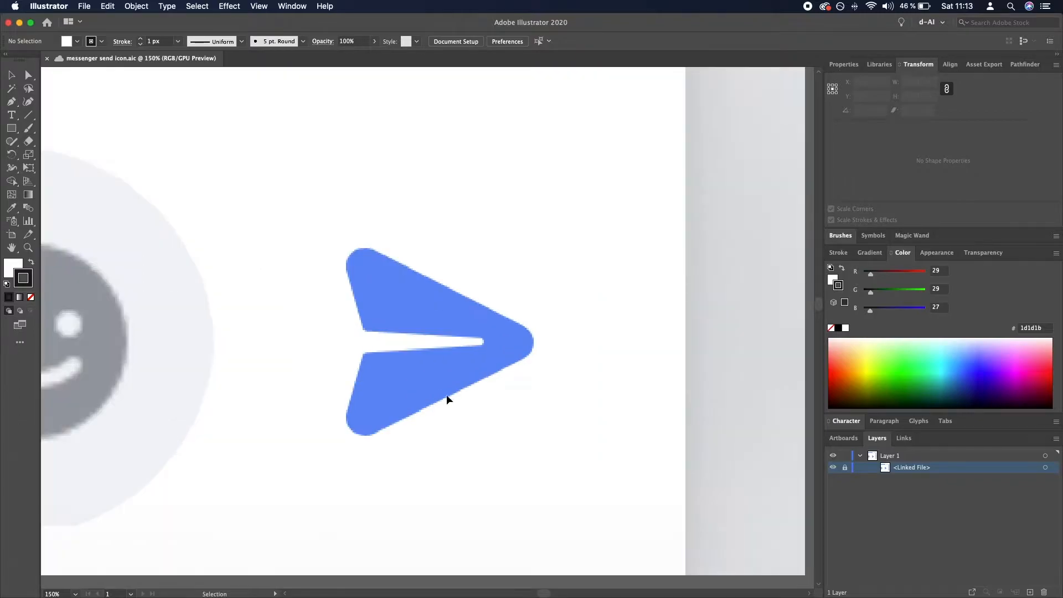
{"action": "scroll", "coordinate": [556, 332], "scroll_direction": "down", "scroll_amount": 1}
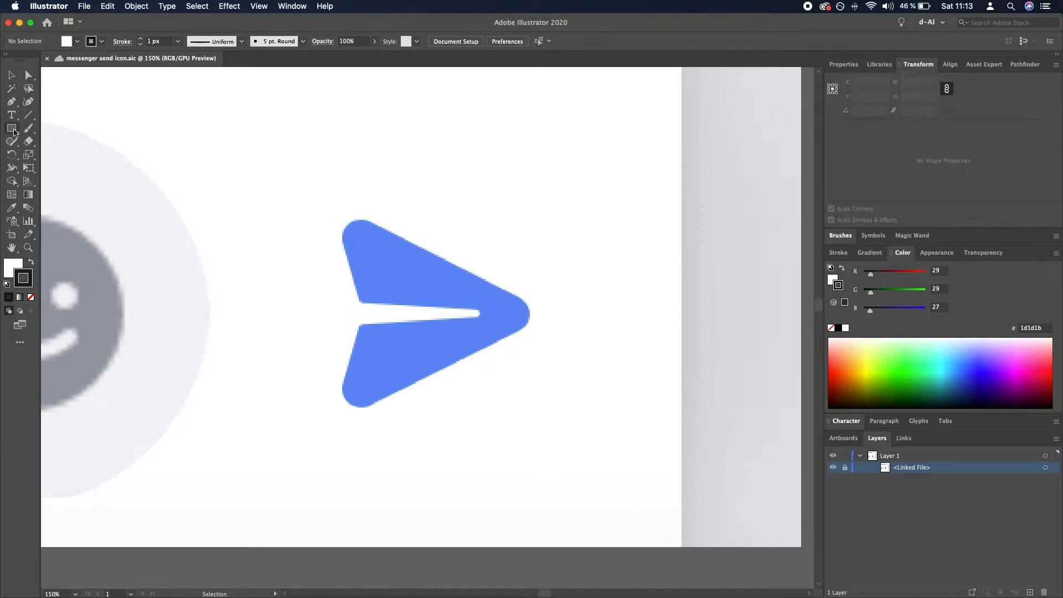
{"action": "left_click", "coordinate": [14, 131]}
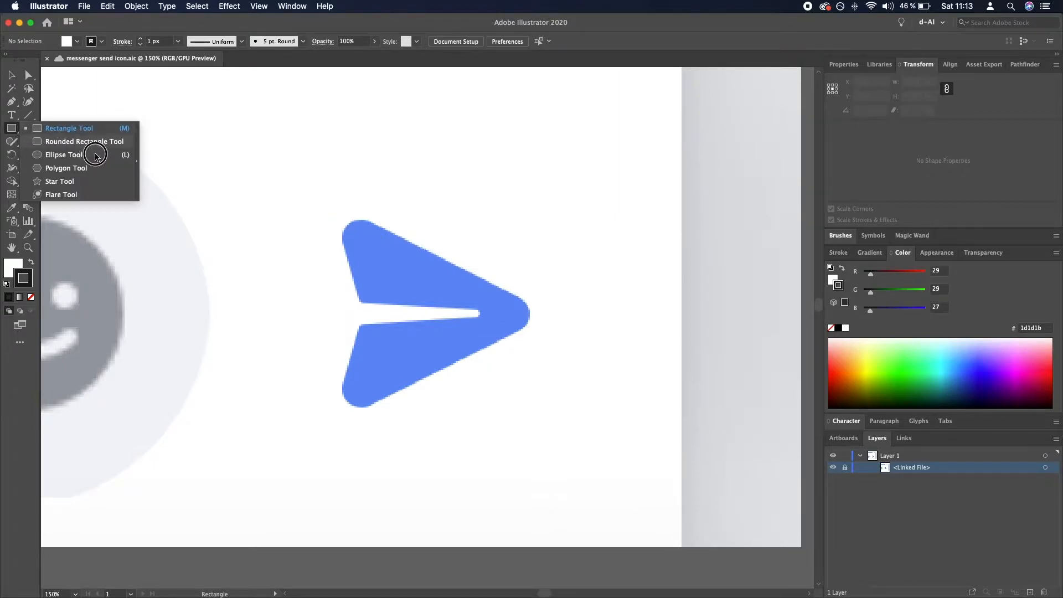
{"action": "left_click", "coordinate": [106, 168]}
{"action": "left_click_drag", "start_coordinate": [170, 226], "coordinate": [231, 275]}
{"action": "key", "text": "Down"}
{"action": "key", "text": "Down"}
{"action": "key", "text": "Down"}
{"action": "key", "text": "shift"}
{"action": "key", "text": "v"}
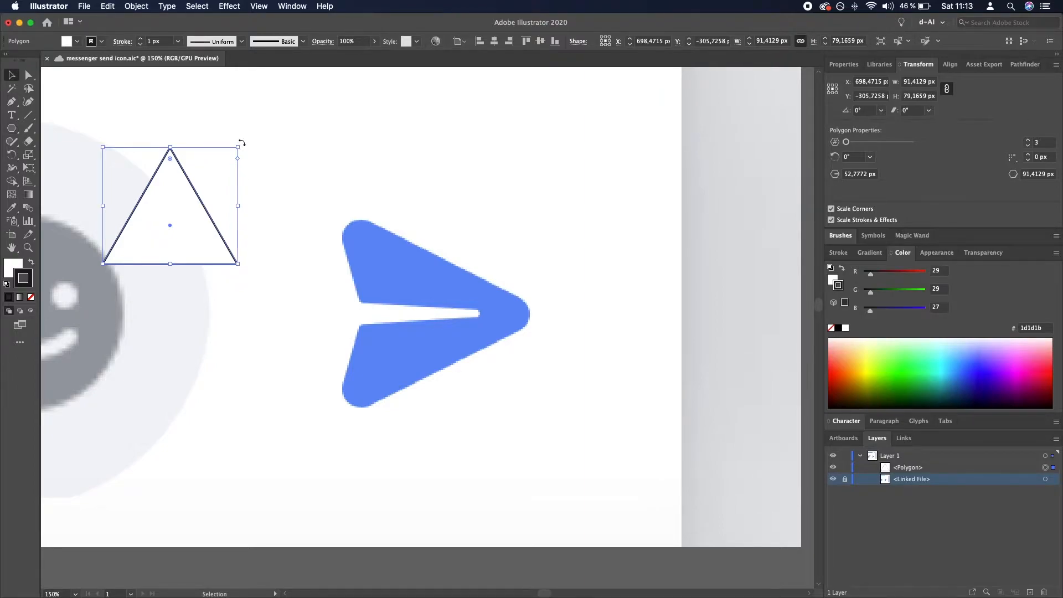
Rotate the triangle 270° to point right, and give it the dark fill with no stroke.
{"action": "left_click_drag", "start_coordinate": [241, 143], "coordinate": [293, 289]}
{"action": "left_click_drag", "start_coordinate": [189, 246], "coordinate": [188, 330]}
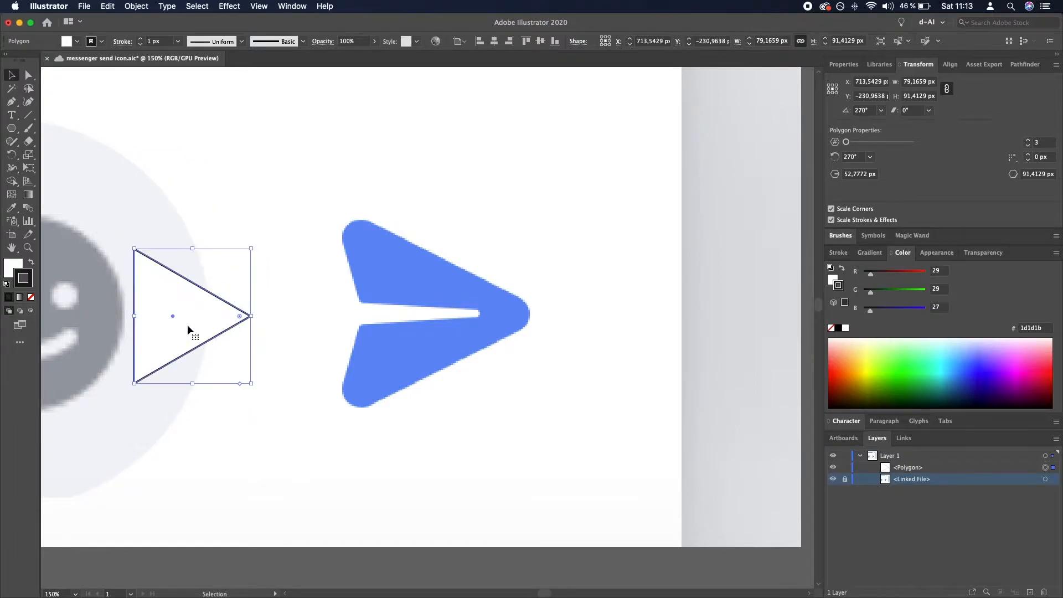
{"action": "left_click", "coordinate": [31, 265]}
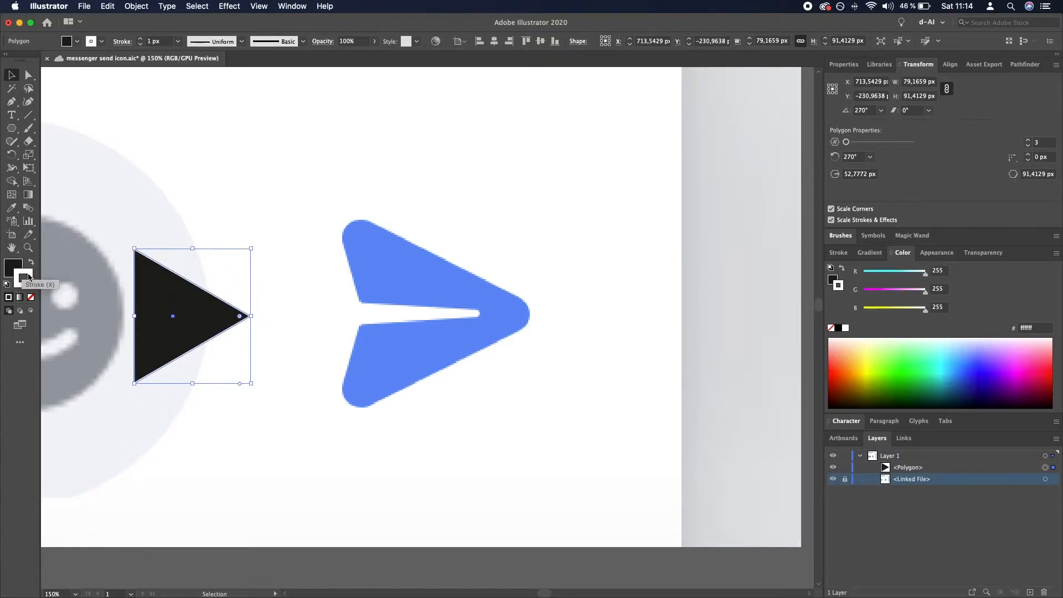
{"action": "left_click", "coordinate": [30, 299]}
Place the triangle over the blue send icon and reduce its opacity to 39%.
{"action": "left_click_drag", "start_coordinate": [171, 345], "coordinate": [415, 343]}
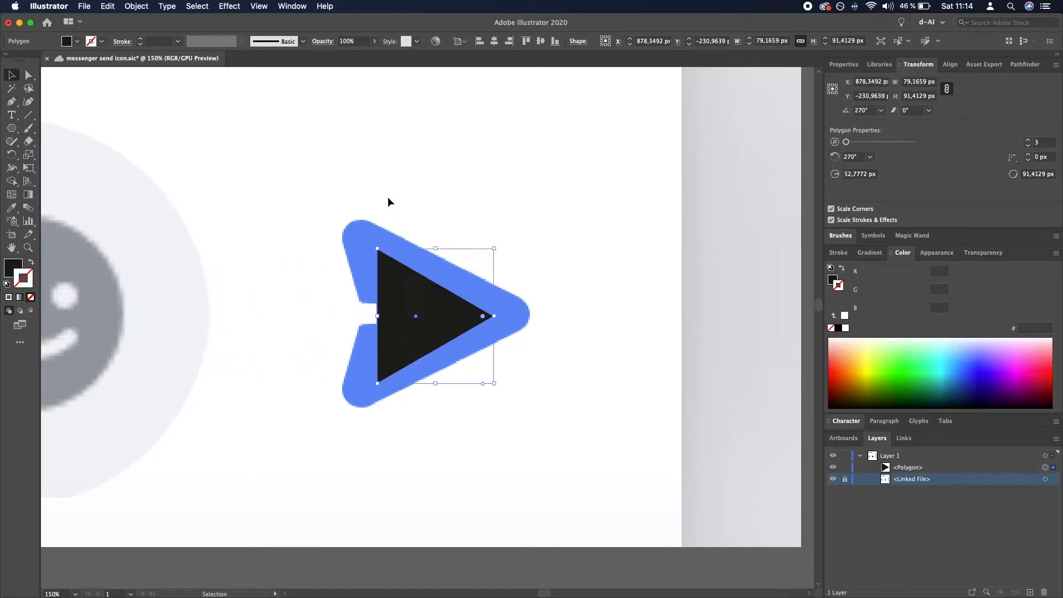
{"action": "left_click", "coordinate": [375, 40]}
{"action": "left_click_drag", "start_coordinate": [376, 55], "coordinate": [348, 57]}
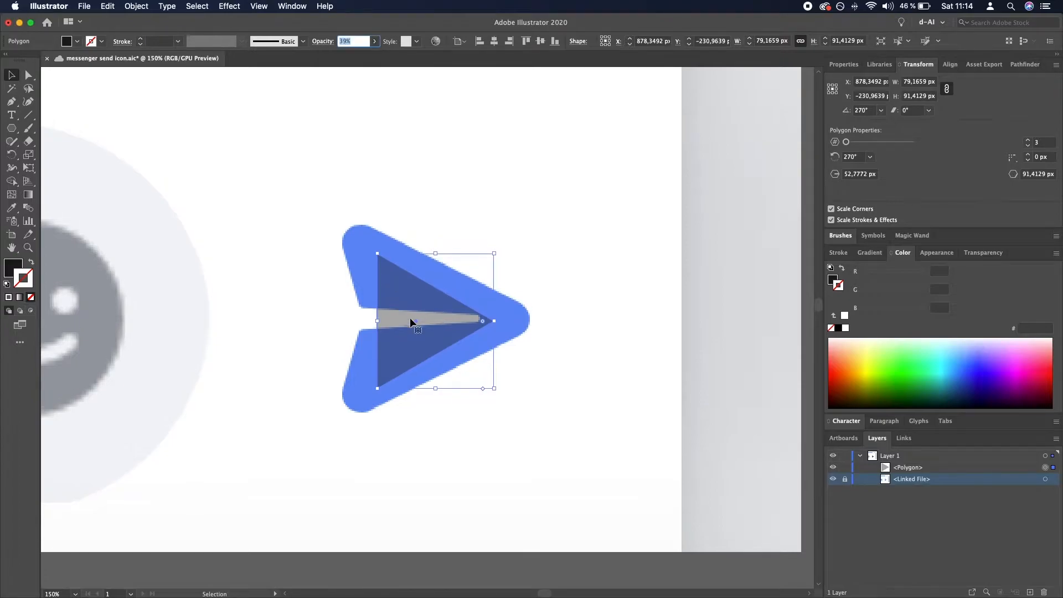
Stretch the triangle to about 136 px wide and 134 px high, aligning its slanted edges with the send icon's.
{"action": "key", "text": "super+equal"}
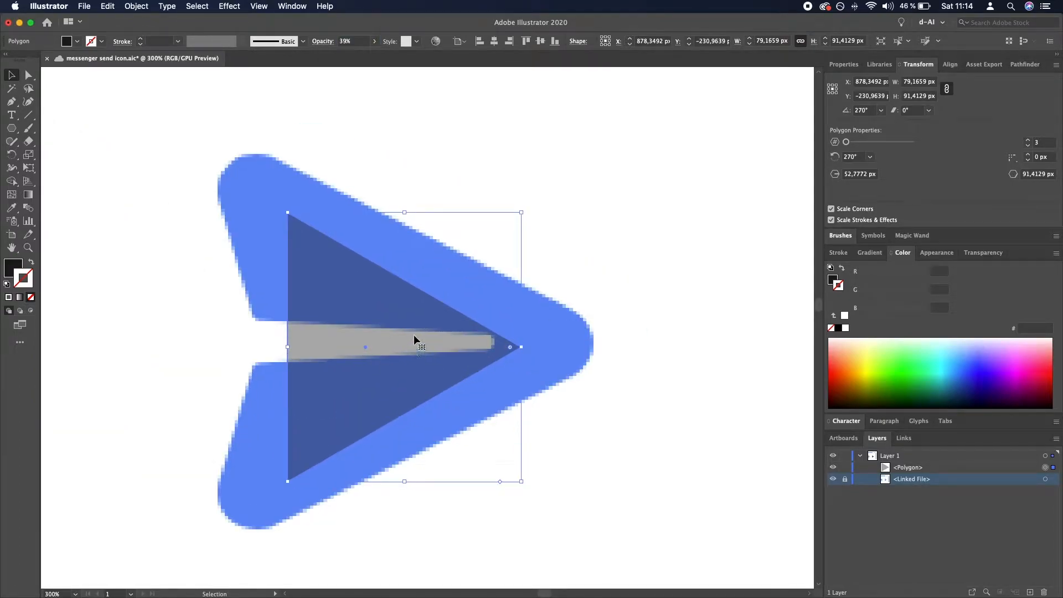
{"action": "mouse_move", "coordinate": [416, 351]}
{"action": "left_mouse_down"}
{"action": "mouse_move", "coordinate": [455, 348]}
{"action": "mouse_move", "coordinate": [424, 338]}
{"action": "left_mouse_up"}
{"action": "left_click_drag", "start_coordinate": [418, 202], "coordinate": [425, 139]}
{"action": "left_click_drag", "start_coordinate": [378, 262], "coordinate": [335, 265]}
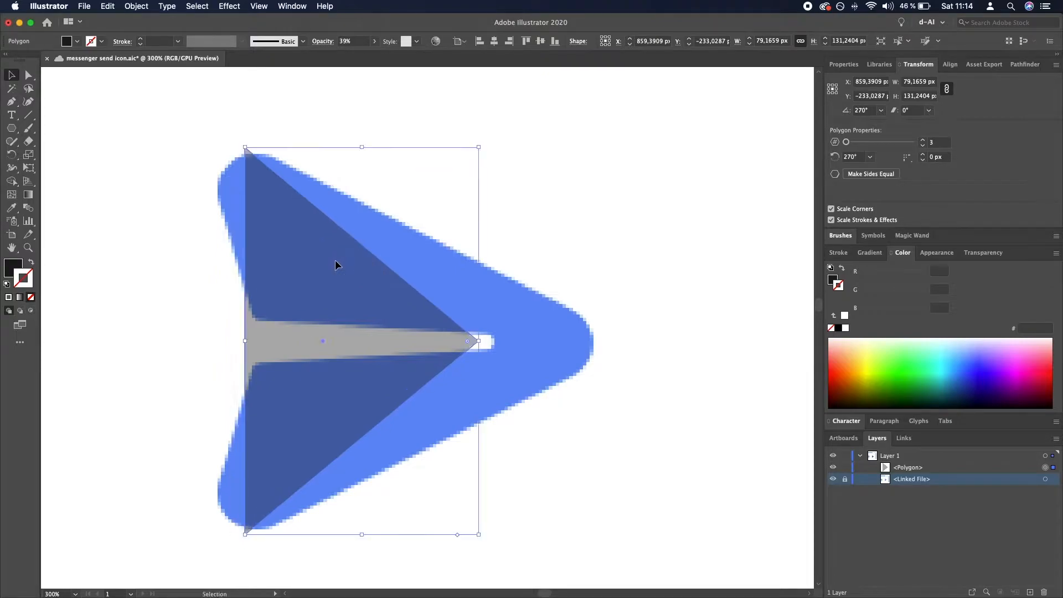
{"action": "left_click_drag", "start_coordinate": [481, 341], "coordinate": [642, 344]}
{"action": "left_click_drag", "start_coordinate": [246, 341], "coordinate": [241, 340]}
{"action": "left_click_drag", "start_coordinate": [444, 146], "coordinate": [441, 143]}
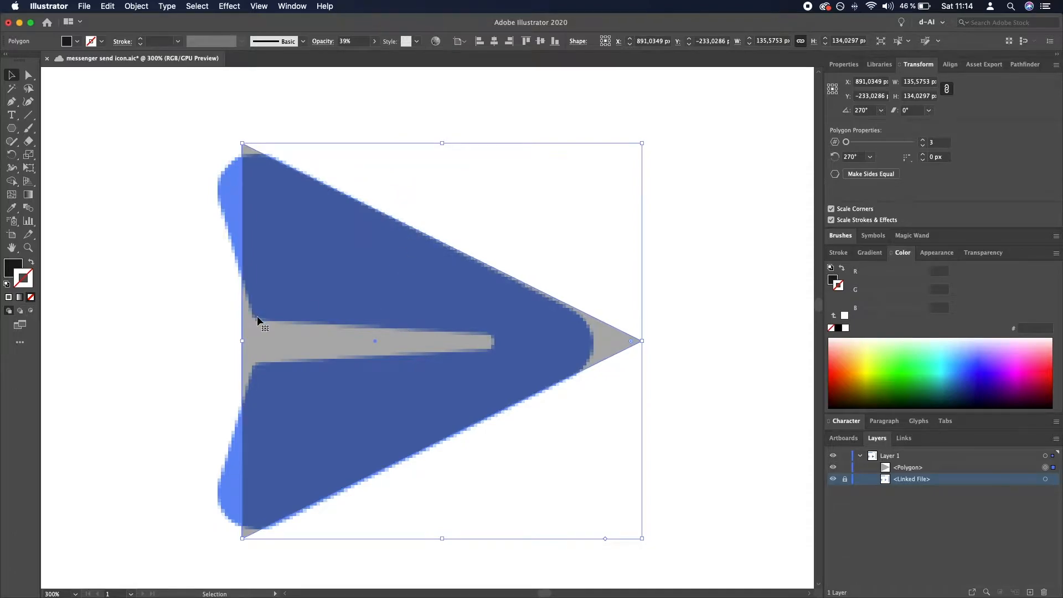
Shift the triangle to the right of its traced position and add anchor points midway along its sides.
{"action": "left_click_drag", "start_coordinate": [285, 380], "coordinate": [384, 380]}
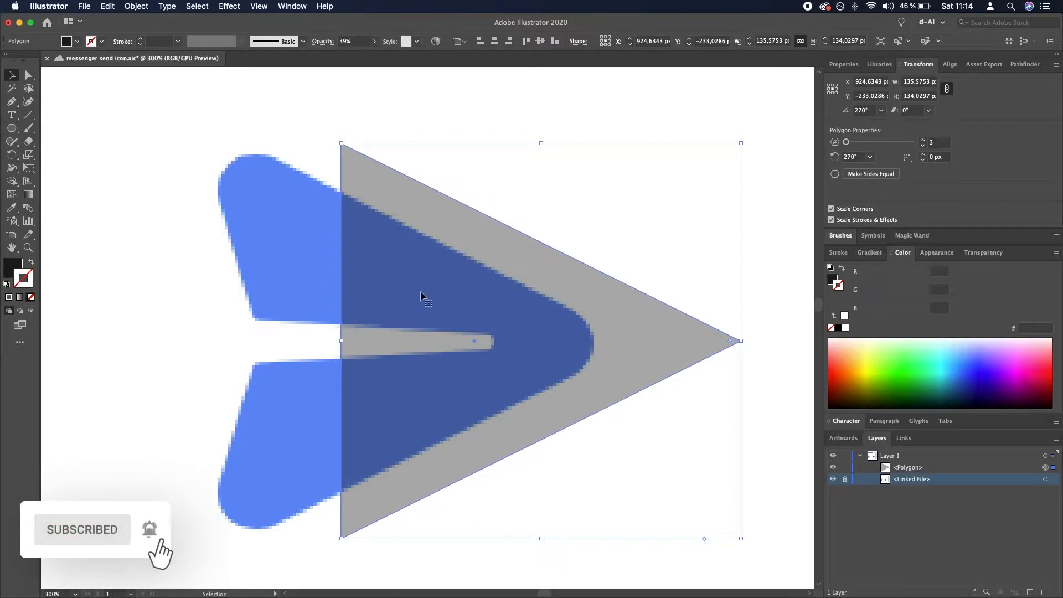
{"action": "left_click", "coordinate": [146, 7]}
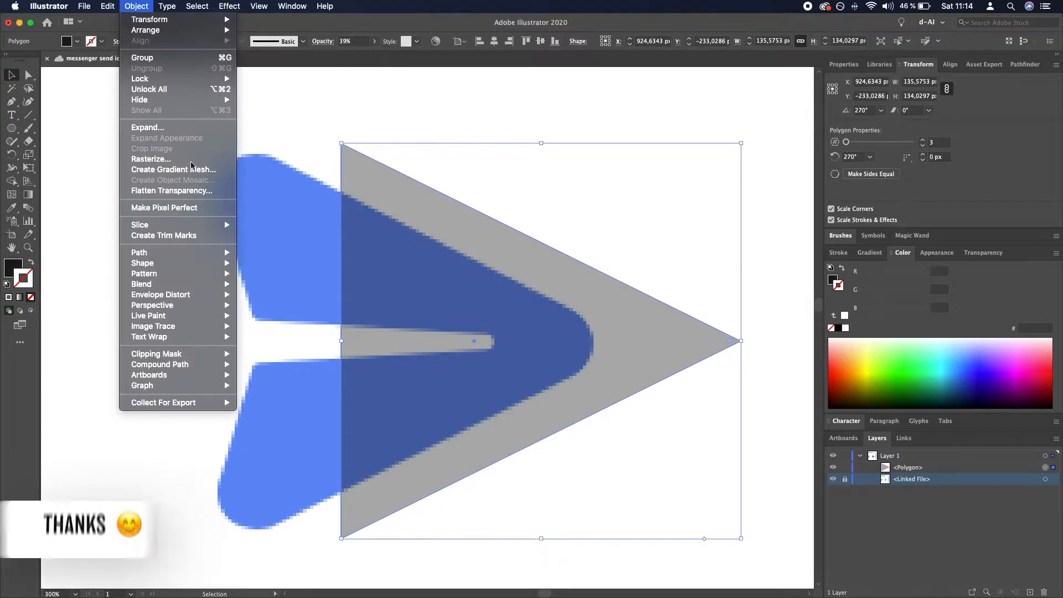
{"action": "mouse_move", "coordinate": [198, 257]}
{"action": "left_click", "coordinate": [298, 329]}
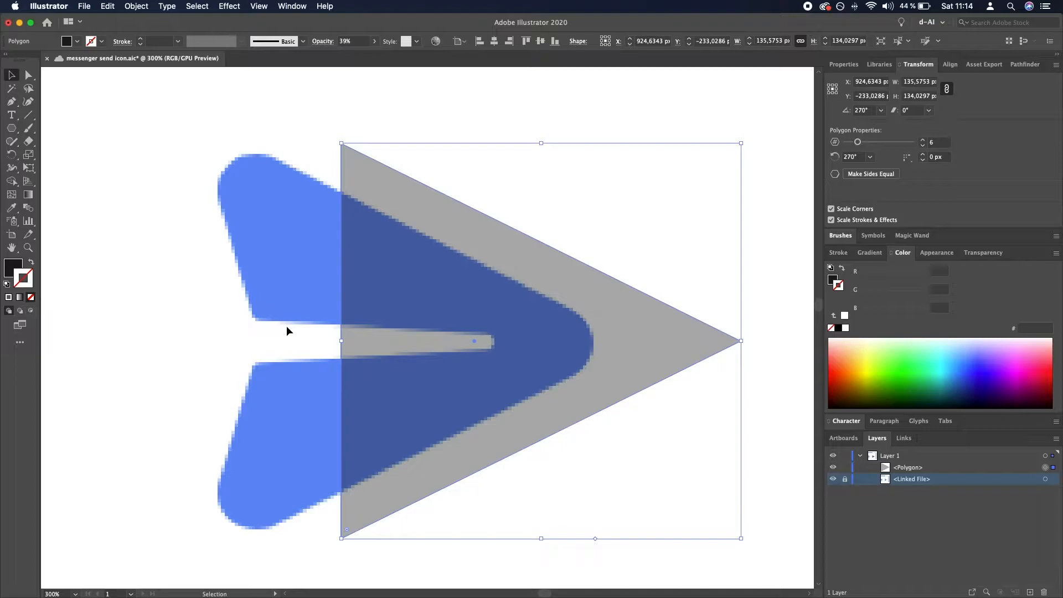
Move the middle anchor point of the triangle's vertical side inward to form the arrow's notch.
{"action": "key", "text": "a"}
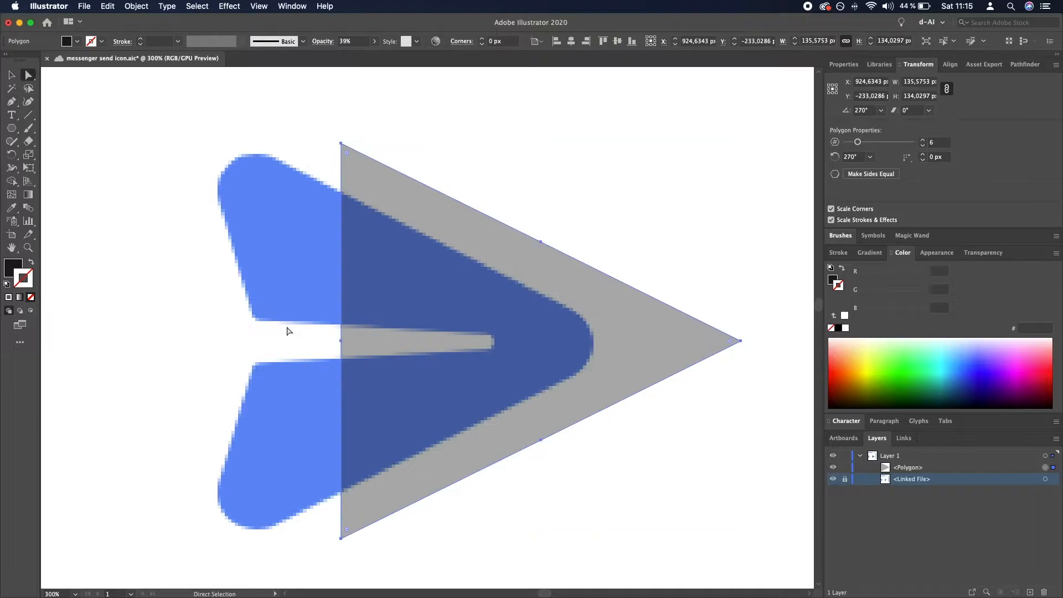
{"action": "left_click", "coordinate": [342, 341]}
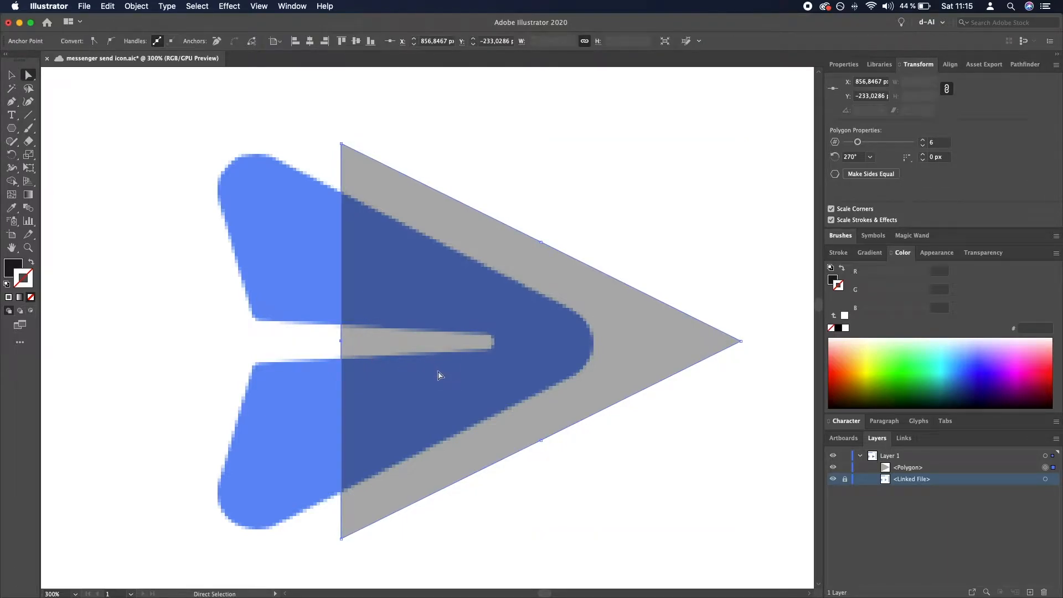
{"action": "key", "text": "Right"}
{"action": "key", "text": "Right"}
{"action": "key", "text": "Right"}
{"action": "key", "text": "Right"}
{"action": "key", "text": "Right"}
{"action": "key", "text": "Right"}
{"action": "key", "text": "Right"}
{"action": "key", "text": "Right"}
{"action": "key", "text": "Right"}
{"action": "key", "text": "Right"}
{"action": "key", "text": "Right"}
{"action": "key", "text": "Right"}
{"action": "key", "text": "Right"}
{"action": "key", "text": "Right"}
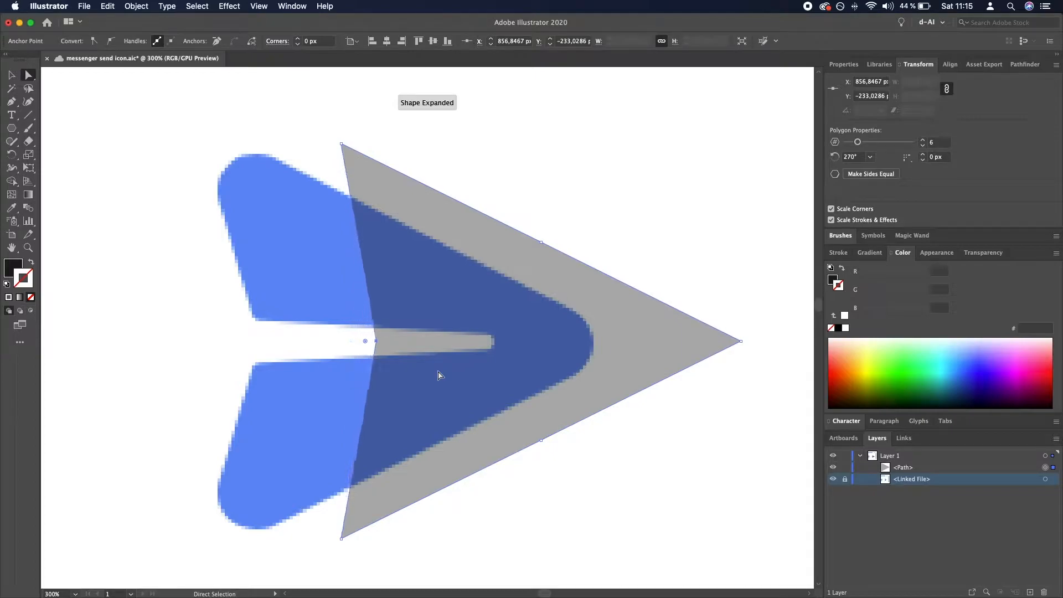
{"action": "key", "text": "Right"}
{"action": "key", "text": "Right"}
{"action": "key", "text": "Right"}
{"action": "key", "text": "Right"}
{"action": "key", "text": "Right"}
{"action": "key", "text": "Right"}
{"action": "key", "text": "Right"}
{"action": "key", "text": "Right"}
{"action": "key", "text": "Right"}
{"action": "key", "text": "Right"}
{"action": "key", "text": "Right"}
{"action": "key", "text": "Right"}
{"action": "key", "text": "Right"}
{"action": "key", "text": "v"}
Move the notched arrow back over the send icon and enlarge it to about 153 px wide and 151 px high.
{"action": "left_click_drag", "start_coordinate": [496, 390], "coordinate": [418, 398]}
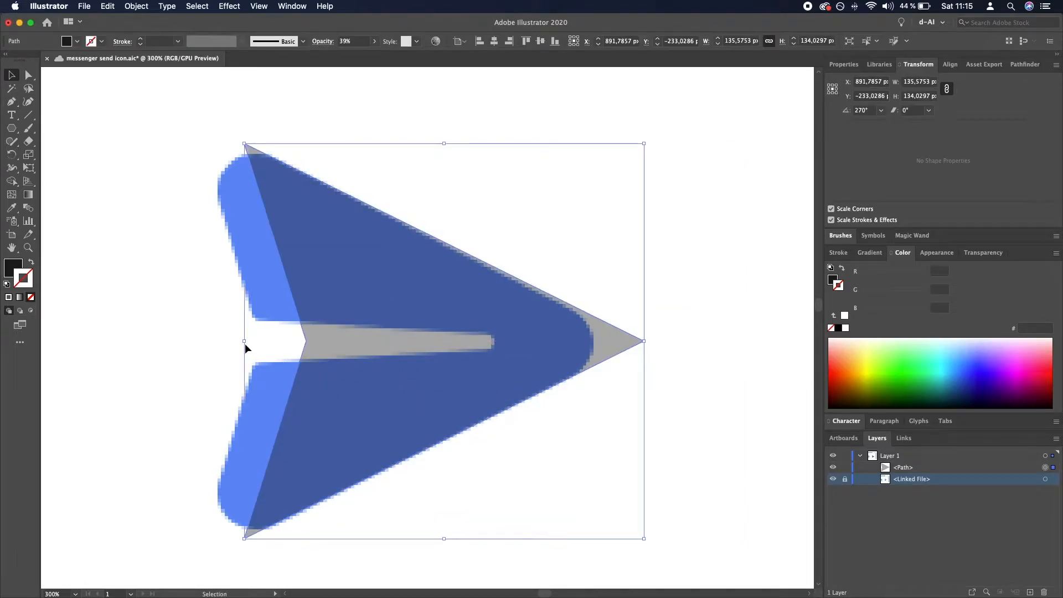
{"action": "left_click_drag", "start_coordinate": [244, 341], "coordinate": [195, 341]}
{"action": "left_click", "coordinate": [622, 232]}
{"action": "left_click", "coordinate": [520, 318]}
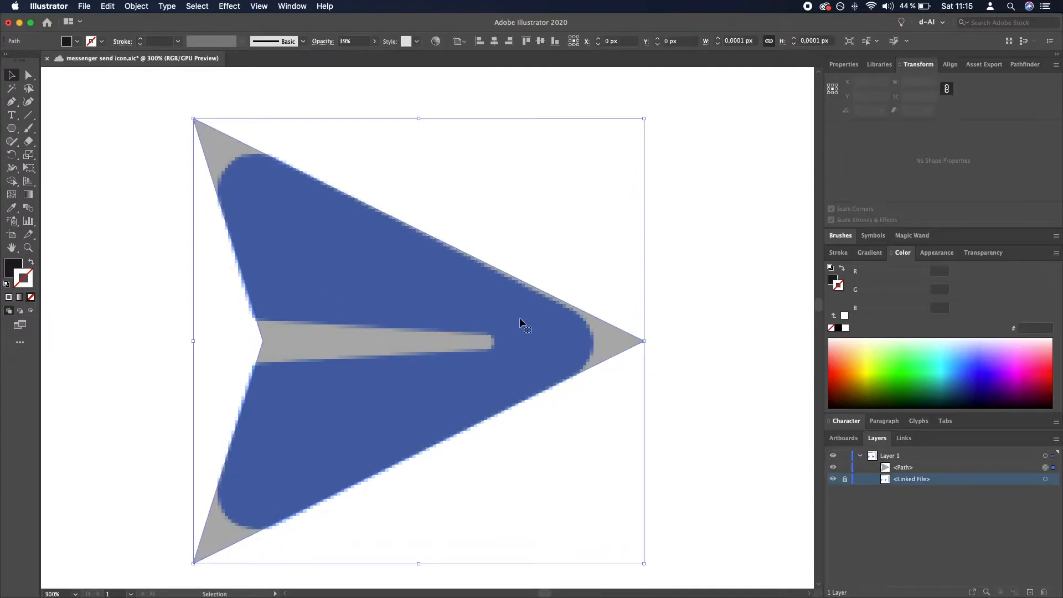
{"action": "left_click_drag", "start_coordinate": [552, 335], "coordinate": [552, 336]}
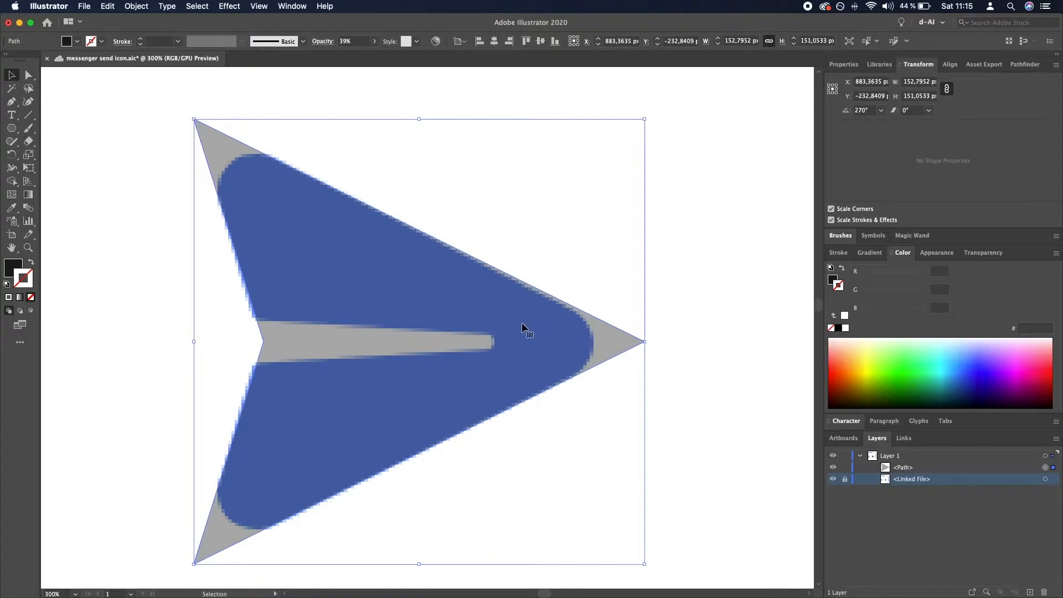
Nudge the arrow's notch anchor point slightly outward to match the icon's rear edges.
{"action": "left_click", "coordinate": [717, 307]}
{"action": "left_click", "coordinate": [309, 343]}
{"action": "key", "text": "a"}
{"action": "left_click", "coordinate": [263, 342]}
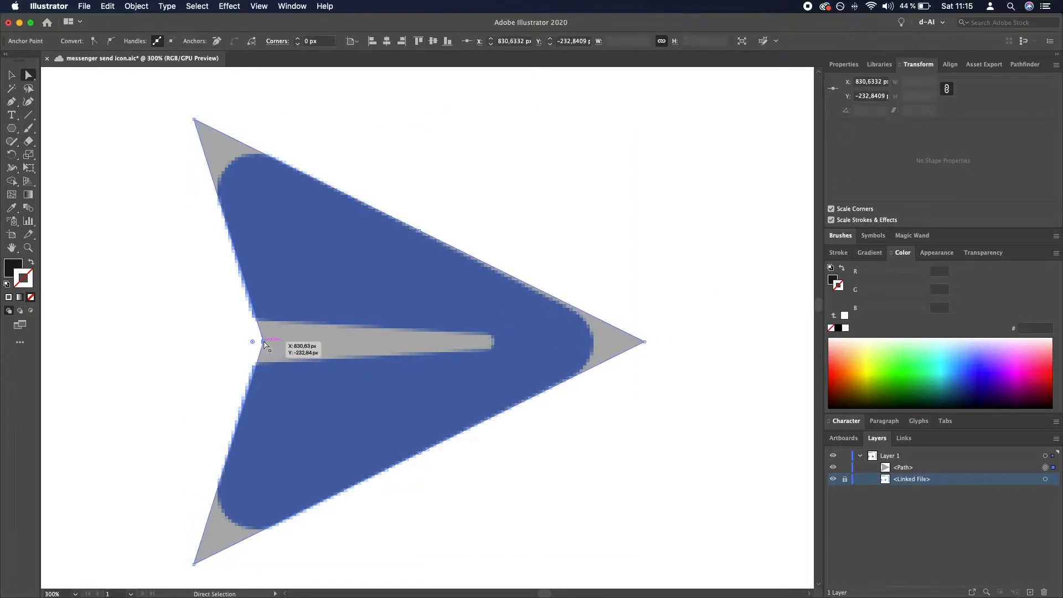
{"action": "key", "text": "v"}
{"action": "left_click", "coordinate": [175, 299]}
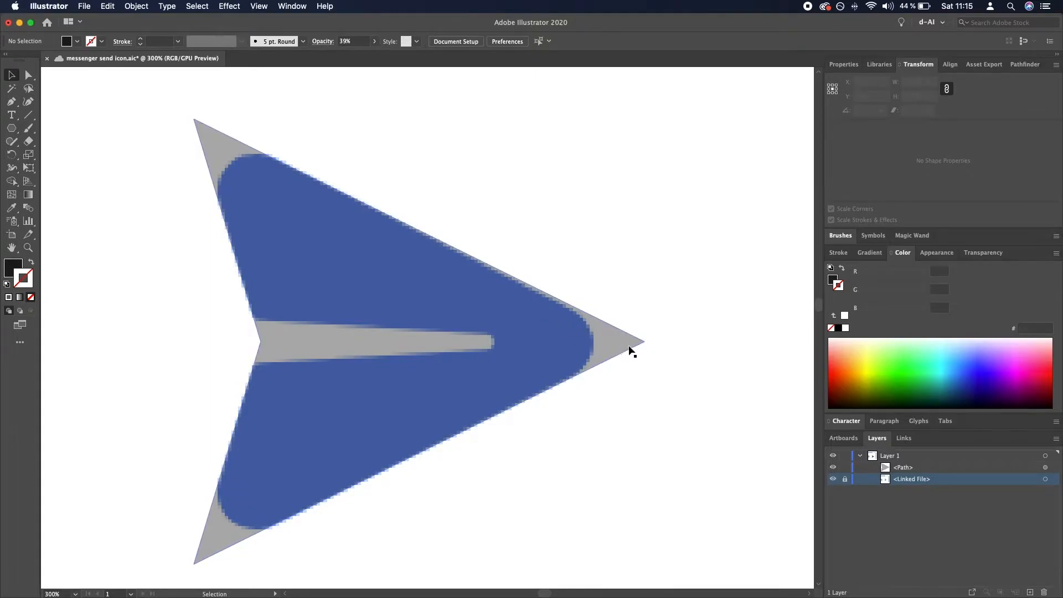
Fine-tune the arrow's size to about 150.5 px wide and 152.4 px high to match the icon's slanted edges.
{"action": "left_click", "coordinate": [424, 297]}
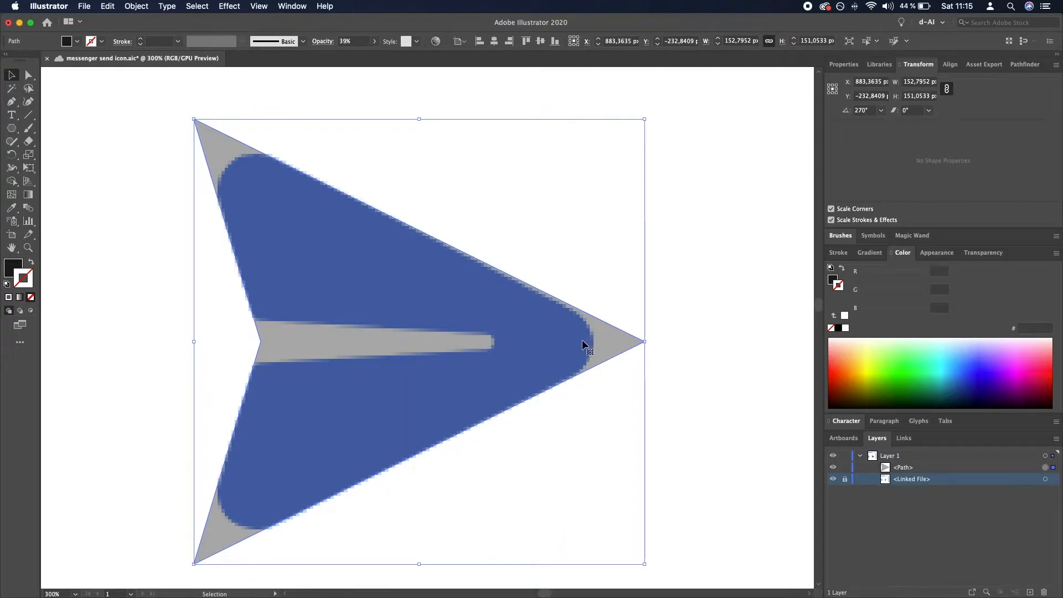
{"action": "left_click_drag", "start_coordinate": [581, 341], "coordinate": [637, 342]}
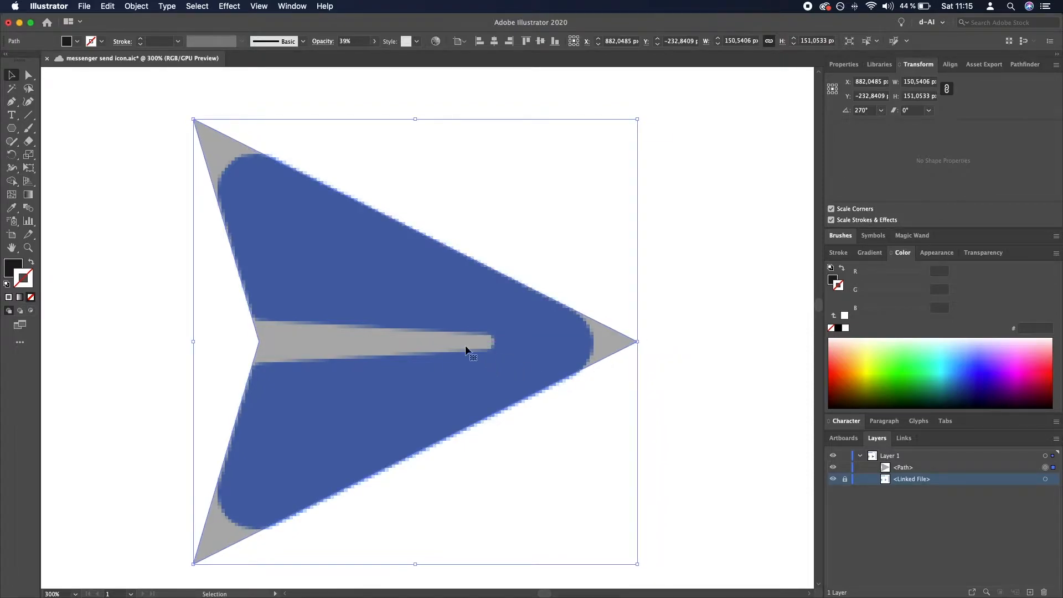
{"action": "left_click_drag", "start_coordinate": [419, 119], "coordinate": [415, 116]}
{"action": "left_click", "coordinate": [702, 250]}
{"action": "left_click", "coordinate": [545, 340]}
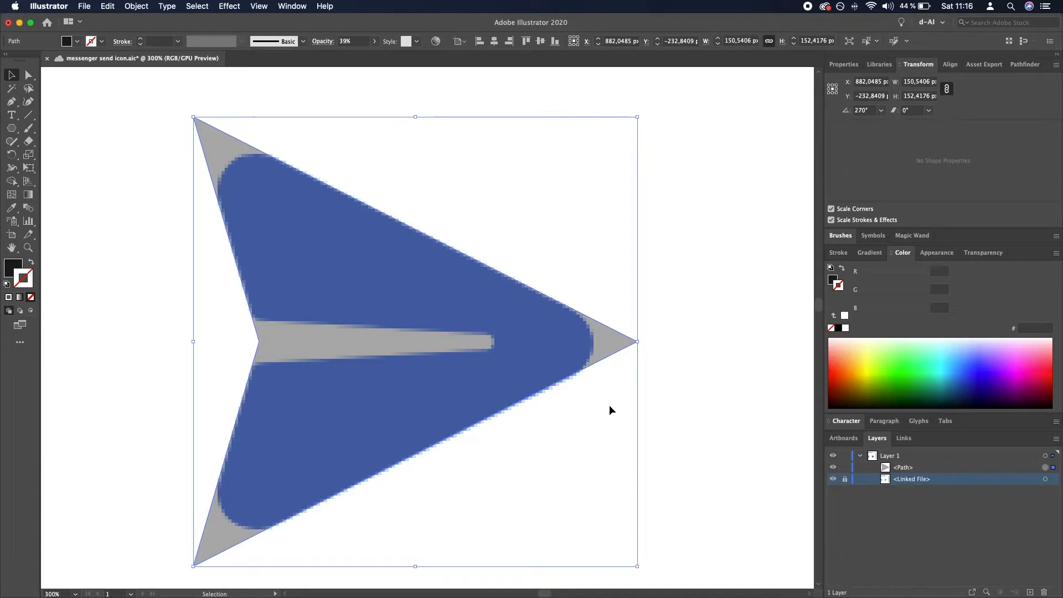
Save the document and round all of the arrow's corners to a radius of about 13.2 px.
{"action": "key", "text": "a"}
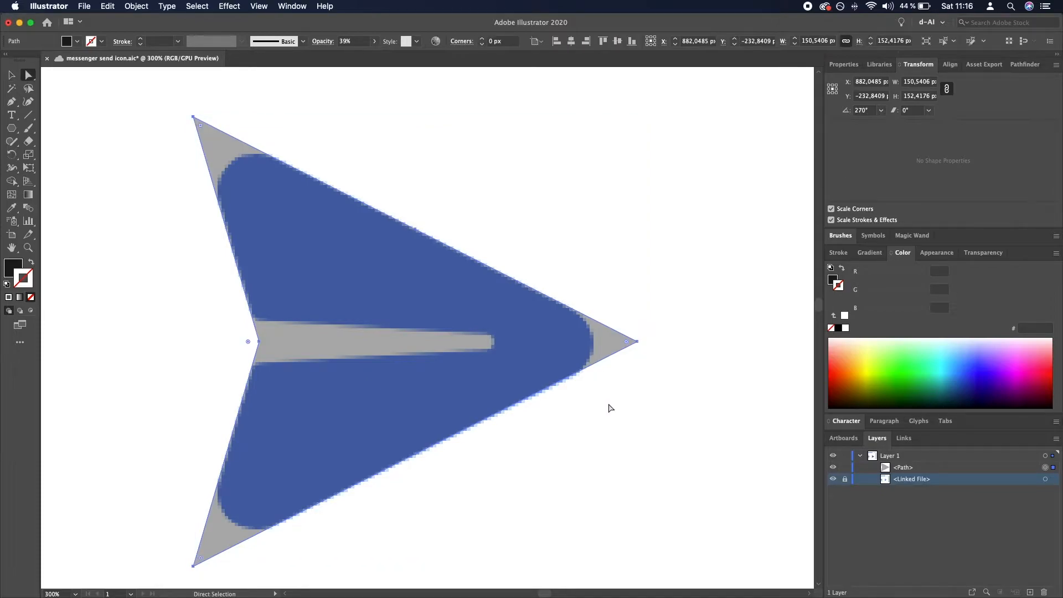
{"action": "key", "text": "super+s"}
{"action": "left_click_drag", "start_coordinate": [201, 129], "coordinate": [259, 194]}
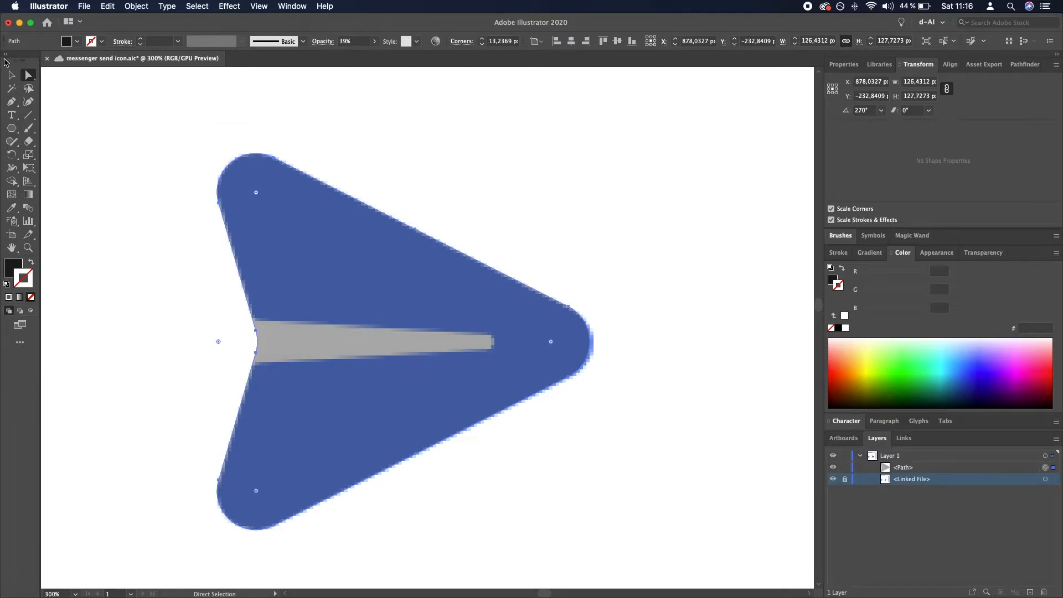
{"action": "left_click", "coordinate": [9, 75]}
{"action": "left_click", "coordinate": [135, 260]}
Move the rounded arrow shape to the right of the reference icon, leaving the icon uncovered.
{"action": "scroll", "coordinate": [171, 258], "scroll_direction": "down", "scroll_amount": 2}
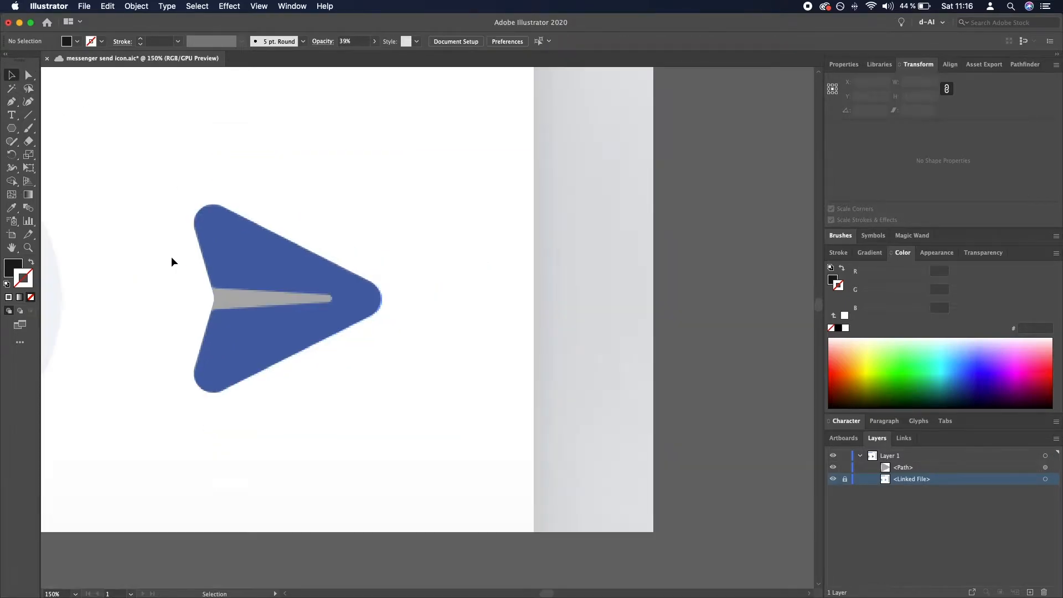
{"action": "left_click_drag", "start_coordinate": [230, 330], "coordinate": [449, 347]}
{"action": "left_click", "coordinate": [660, 327]}
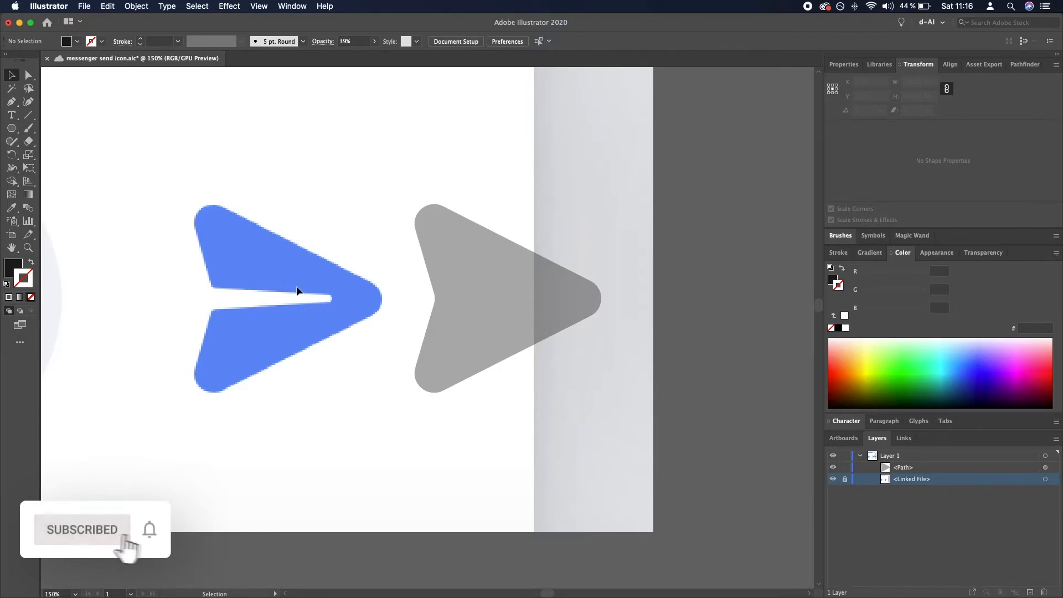
Draw a second, smaller triangle, rotate it 270° to point right, and place it at the icon's white slot.
{"action": "scroll", "coordinate": [209, 307], "scroll_direction": "up", "scroll_amount": 2}
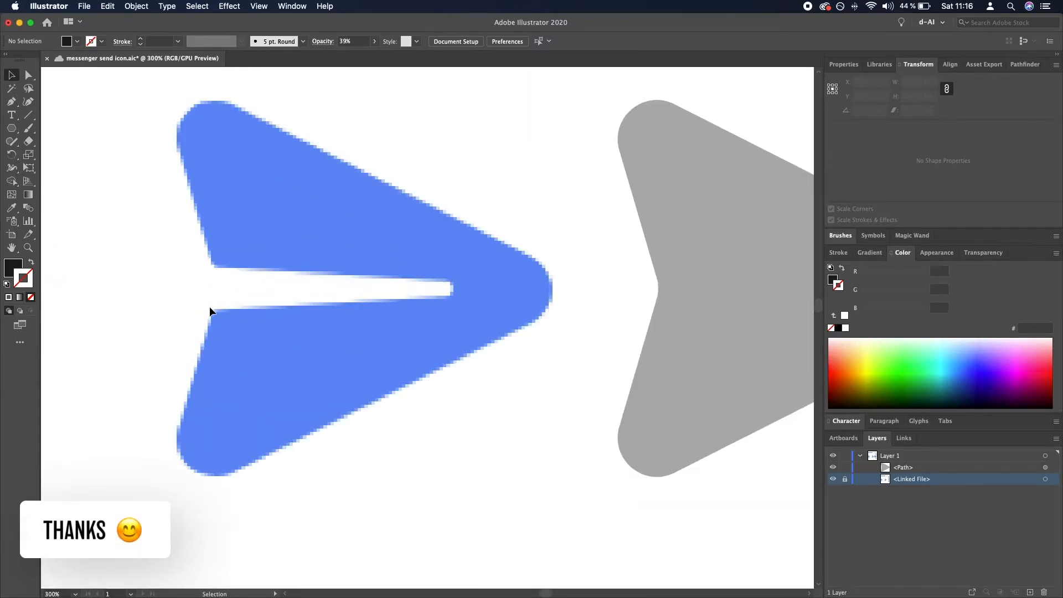
{"action": "scroll", "coordinate": [209, 306], "scroll_direction": "up", "scroll_amount": 1}
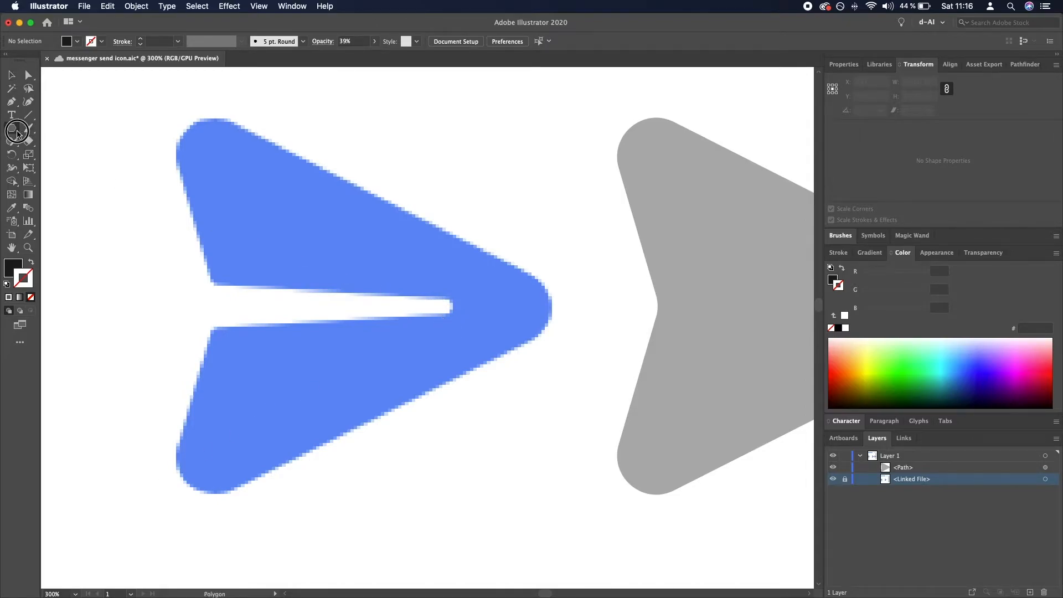
{"action": "left_click_drag", "start_coordinate": [11, 128], "coordinate": [66, 168]}
{"action": "left_click_drag", "start_coordinate": [140, 329], "coordinate": [202, 319]}
{"action": "key", "text": "v"}
{"action": "left_click_drag", "start_coordinate": [196, 254], "coordinate": [247, 391]}
{"action": "left_click_drag", "start_coordinate": [138, 354], "coordinate": [238, 329]}
Set the small triangle's opacity to 49% and align its base with the open end of the white slot.
{"action": "left_click", "coordinate": [374, 41]}
{"action": "left_click_drag", "start_coordinate": [375, 55], "coordinate": [351, 55]}
{"action": "left_click_drag", "start_coordinate": [228, 317], "coordinate": [235, 319]}
{"action": "scroll", "coordinate": [234, 311], "scroll_direction": "up", "scroll_amount": 1}
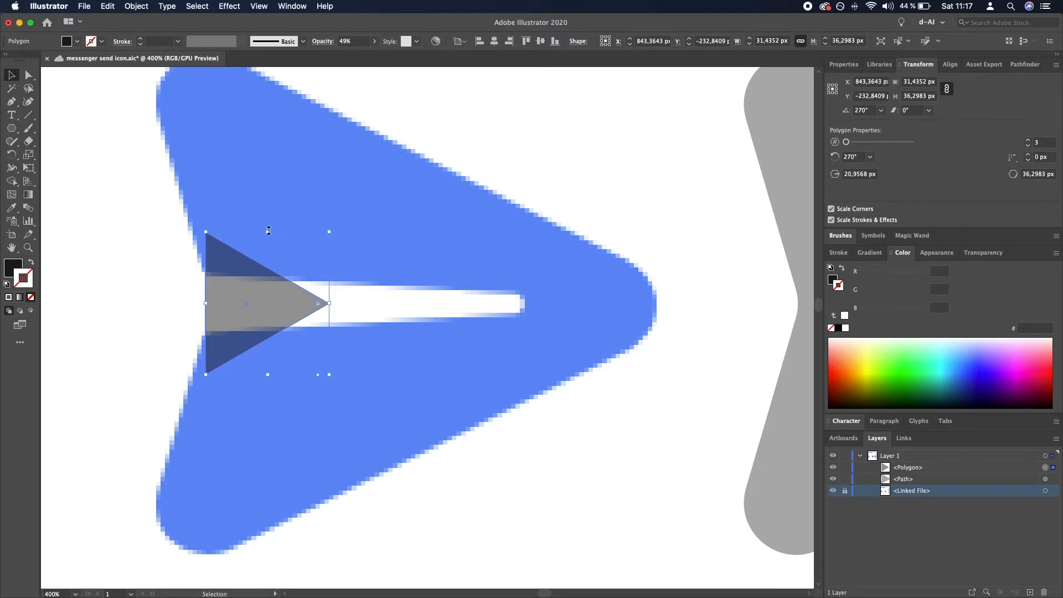
Resize the small triangle to about 16 px high and 125 px long so it follows the white slot's edges.
{"action": "left_click_drag", "start_coordinate": [269, 232], "coordinate": [267, 273]}
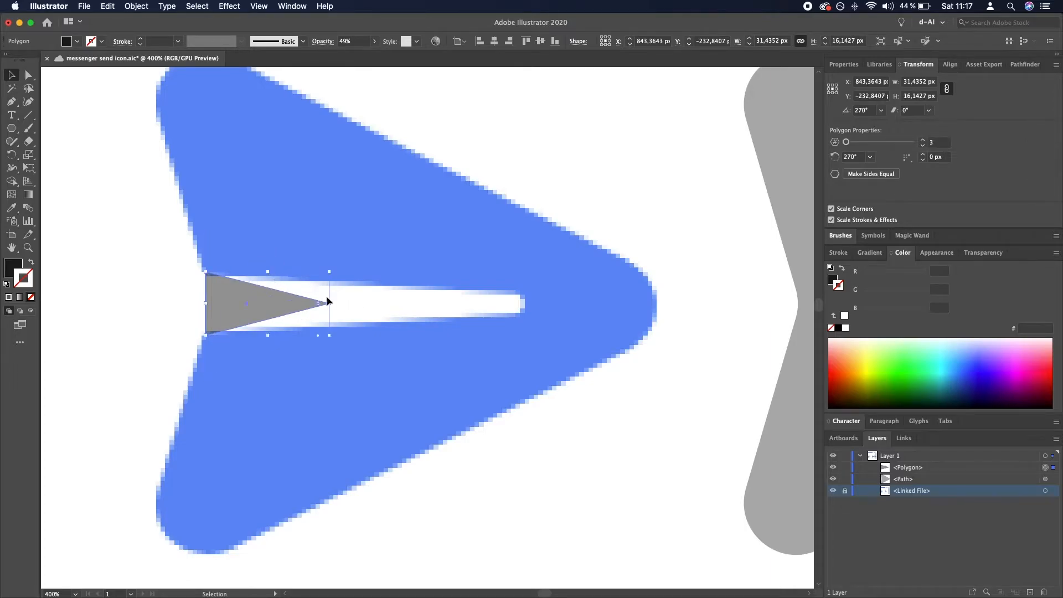
{"action": "left_click_drag", "start_coordinate": [329, 304], "coordinate": [695, 311]}
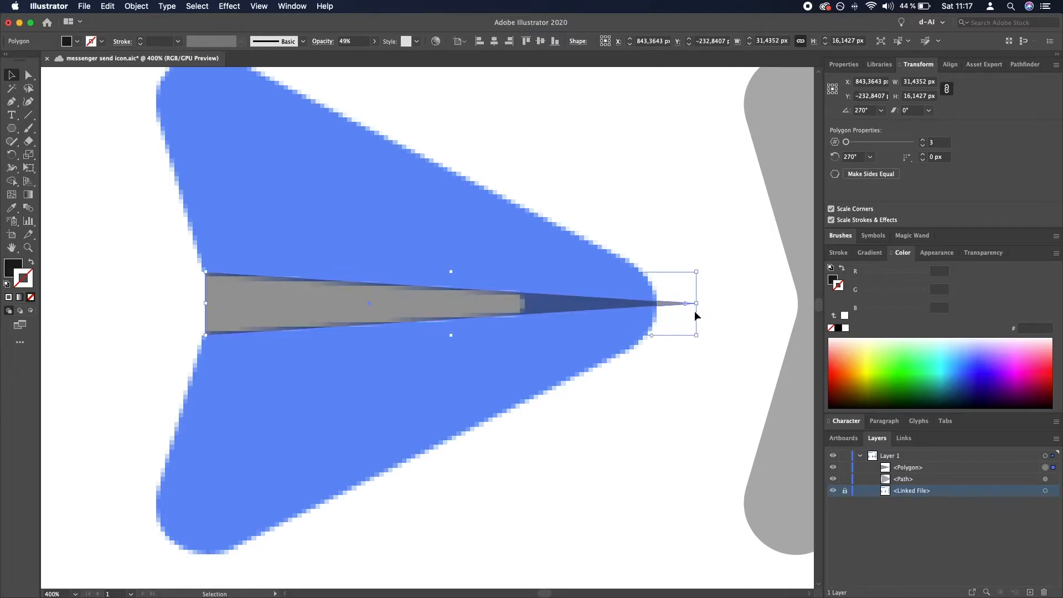
{"action": "scroll", "coordinate": [694, 310], "scroll_direction": "down", "scroll_amount": 2}
{"action": "scroll", "coordinate": [694, 311], "scroll_direction": "up", "scroll_amount": 2}
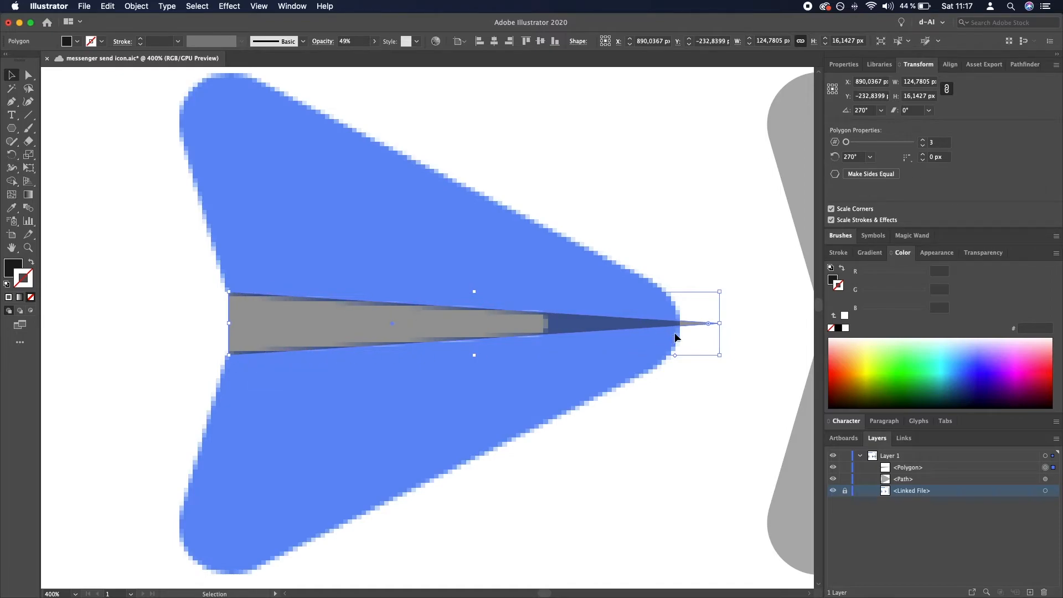
Round the small triangle's tip so the shape shortens to about 81 px and ends at the closed end of the white slot.
{"action": "left_click_drag", "start_coordinate": [709, 323], "coordinate": [590, 353]}
{"action": "key", "text": "super+z"}
{"action": "key", "text": "a"}
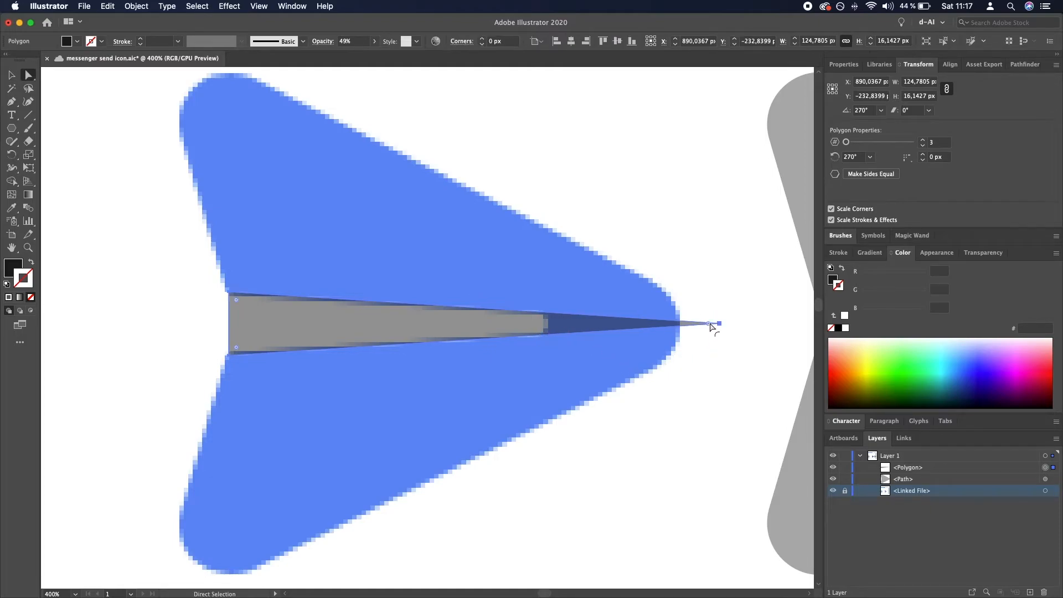
{"action": "left_click_drag", "start_coordinate": [710, 328], "coordinate": [539, 328]}
{"action": "key", "text": "v"}
{"action": "left_click", "coordinate": [655, 441]}
{"action": "key", "text": "super+1"}
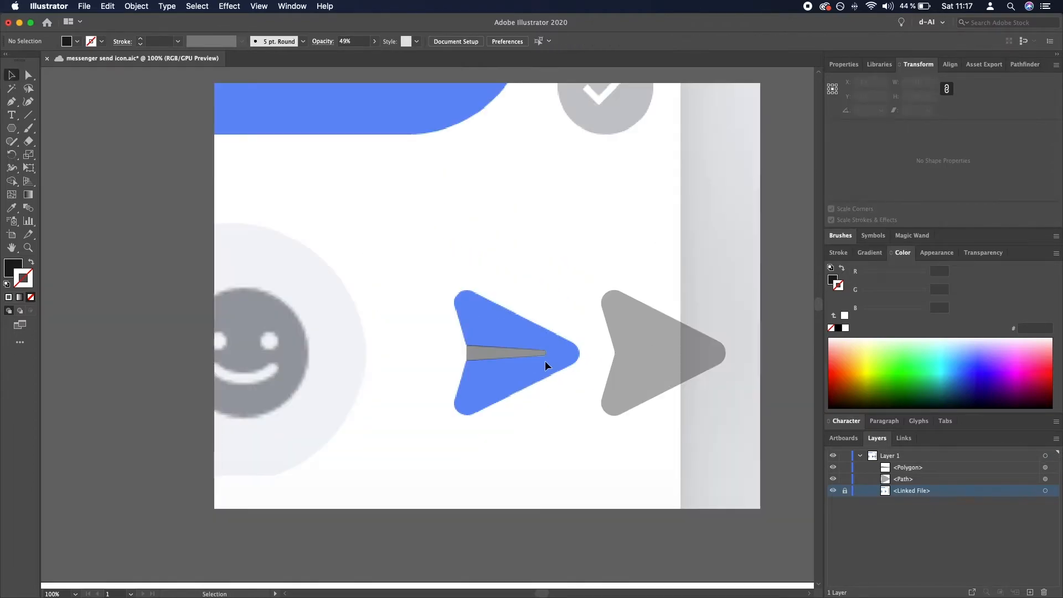
Duplicate the rounded small triangle and place the copy straight above the reference icon.
{"action": "left_click", "coordinate": [520, 355]}
{"action": "left_click_drag", "start_coordinate": [498, 357], "coordinate": [497, 229]}
{"action": "scroll", "coordinate": [524, 362], "scroll_direction": "up", "scroll_amount": 2}
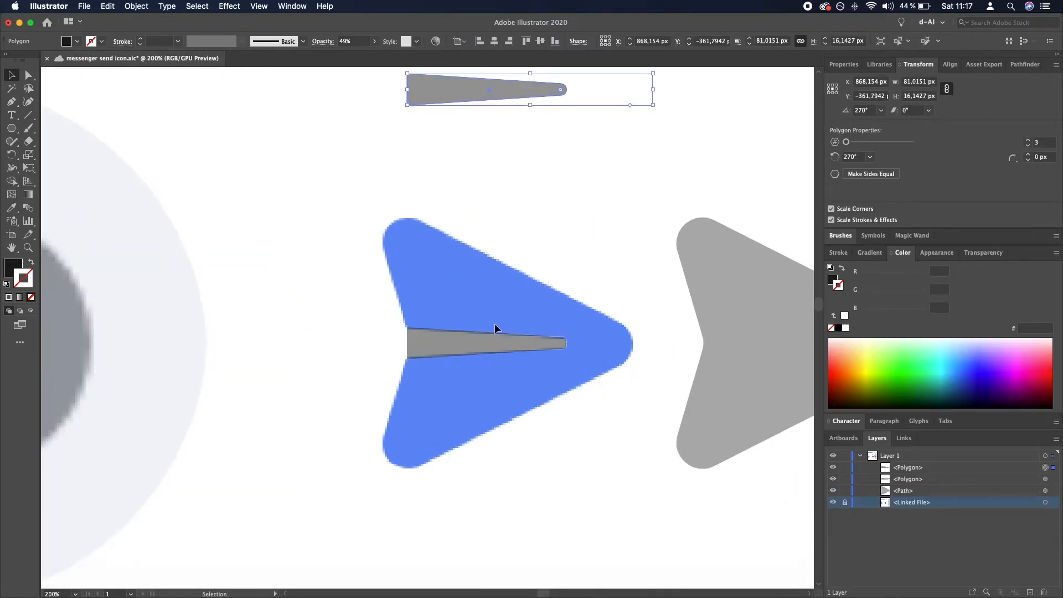
{"action": "key", "text": "space"}
{"action": "left_click_drag", "start_coordinate": [636, 311], "coordinate": [406, 342]}
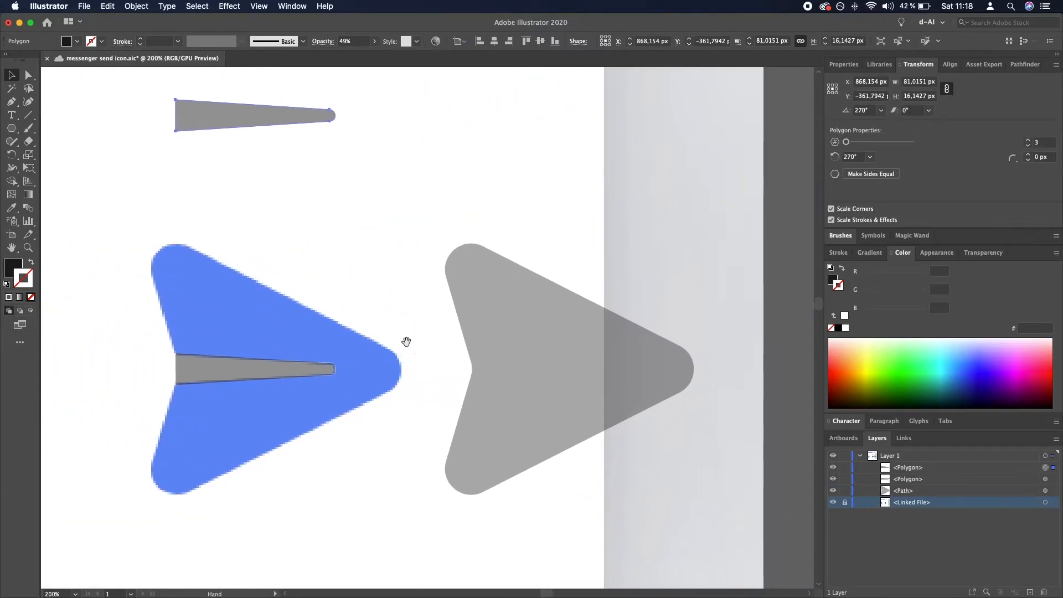
Move the original small triangle horizontally from the reference icon's slot onto the grey arrow, with its base at the arrow's notch.
{"action": "left_click", "coordinate": [256, 367]}
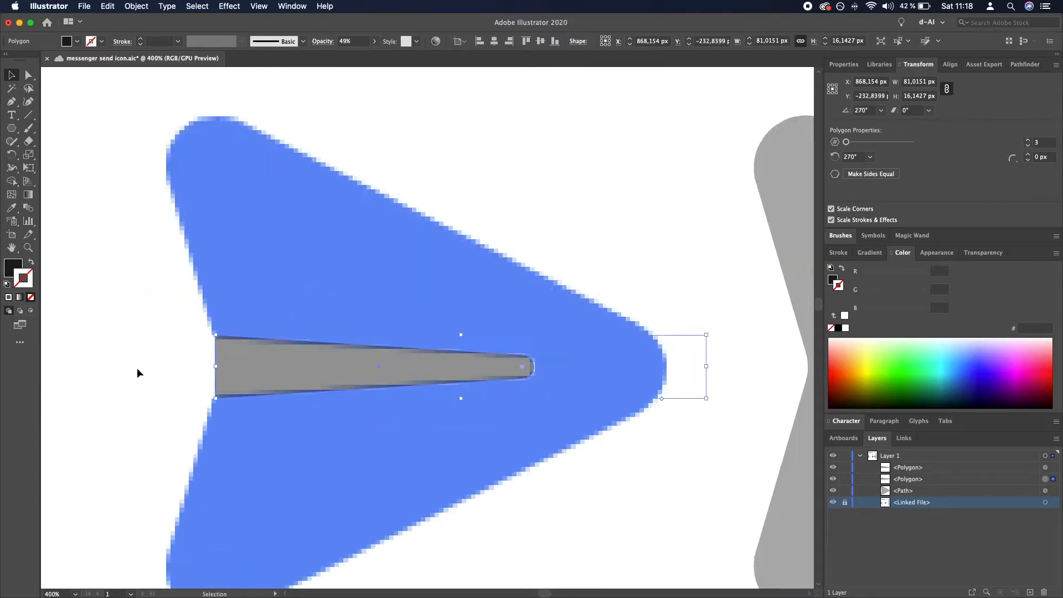
{"action": "scroll", "coordinate": [137, 367], "scroll_direction": "up", "scroll_amount": 4}
{"action": "scroll", "coordinate": [477, 365], "scroll_direction": "down", "scroll_amount": 4}
{"action": "key", "text": "space"}
{"action": "left_click_drag", "start_coordinate": [477, 365], "coordinate": [570, 373]}
{"action": "scroll", "coordinate": [542, 398], "scroll_direction": "up", "scroll_amount": 5}
{"action": "scroll", "coordinate": [474, 303], "scroll_direction": "up", "scroll_amount": 4}
{"action": "left_click_drag", "start_coordinate": [460, 301], "coordinate": [465, 301]}
{"action": "scroll", "coordinate": [465, 301], "scroll_direction": "down", "scroll_amount": 8}
{"action": "scroll", "coordinate": [397, 350], "scroll_direction": "down", "scroll_amount": 3}
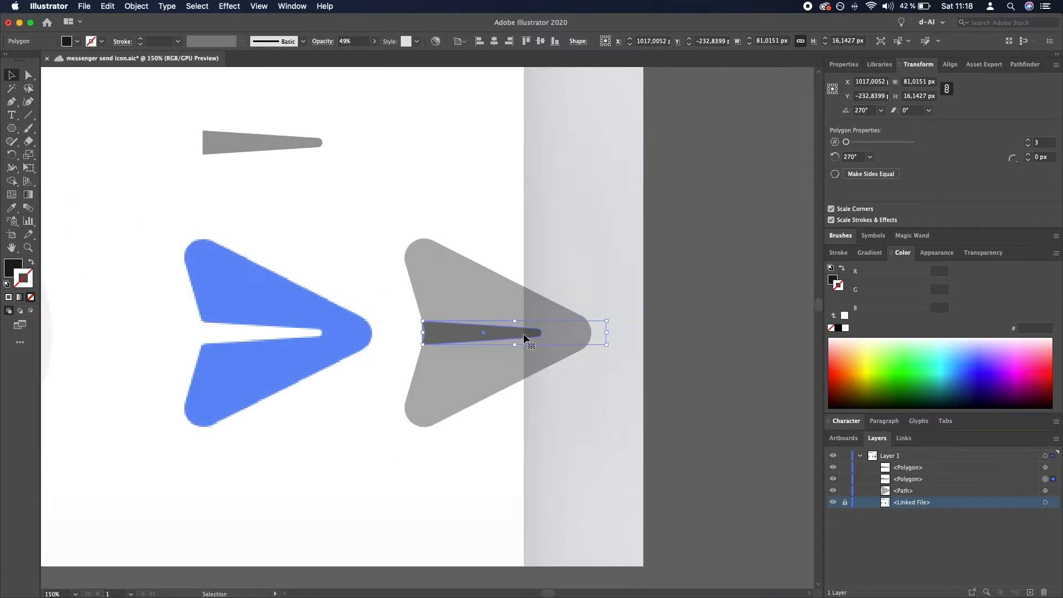
{"action": "scroll", "coordinate": [641, 391], "scroll_direction": "right", "scroll_amount": 3}
{"action": "left_click", "coordinate": [692, 395]}
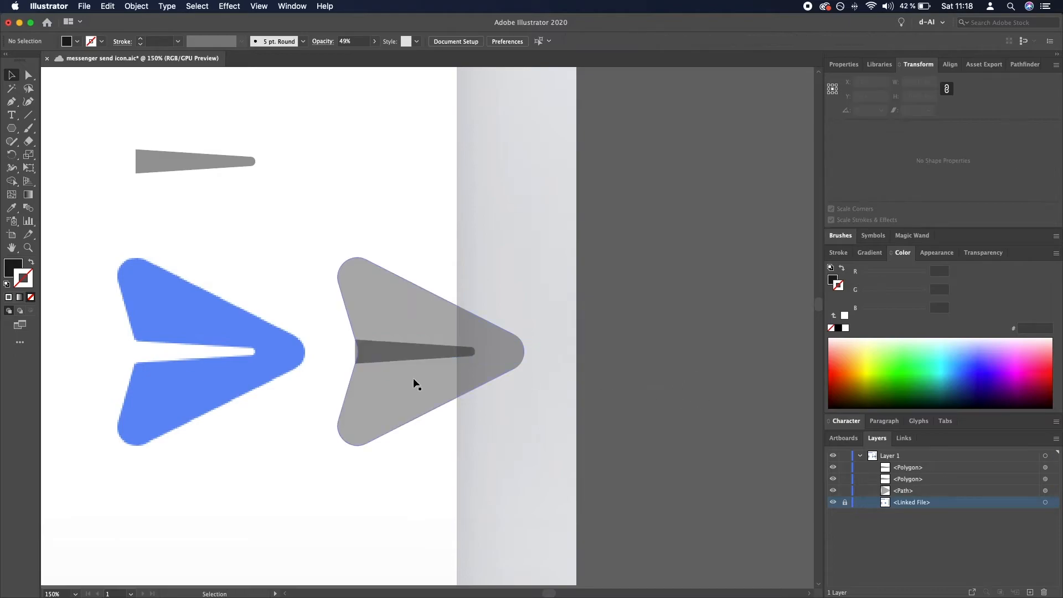
Bring the small triangle lying on the grey arrow to the front of the stacking order.
{"action": "left_click", "coordinate": [387, 354]}
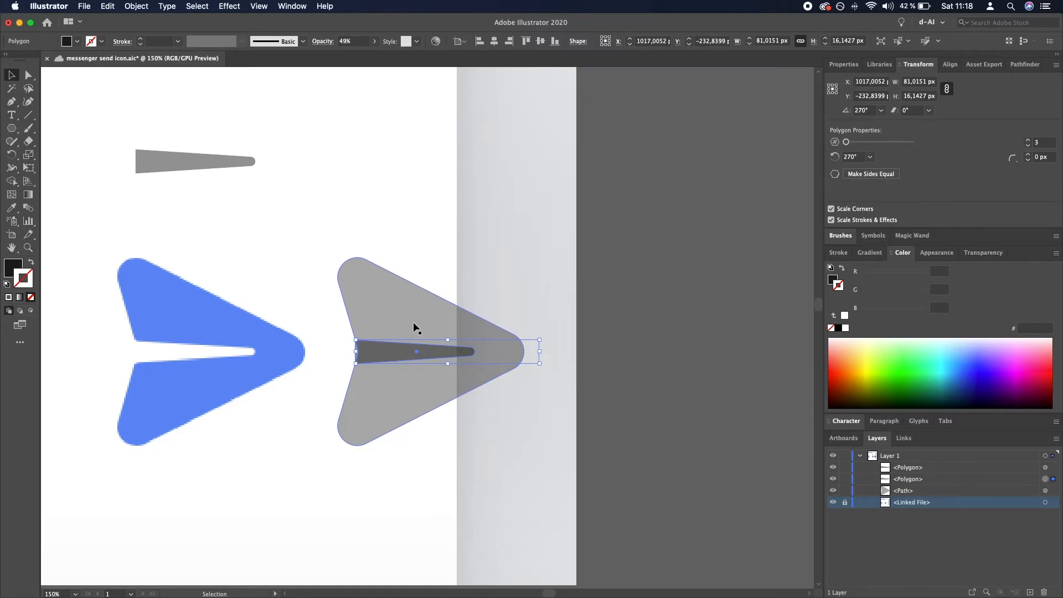
{"action": "left_click", "coordinate": [137, 6]}
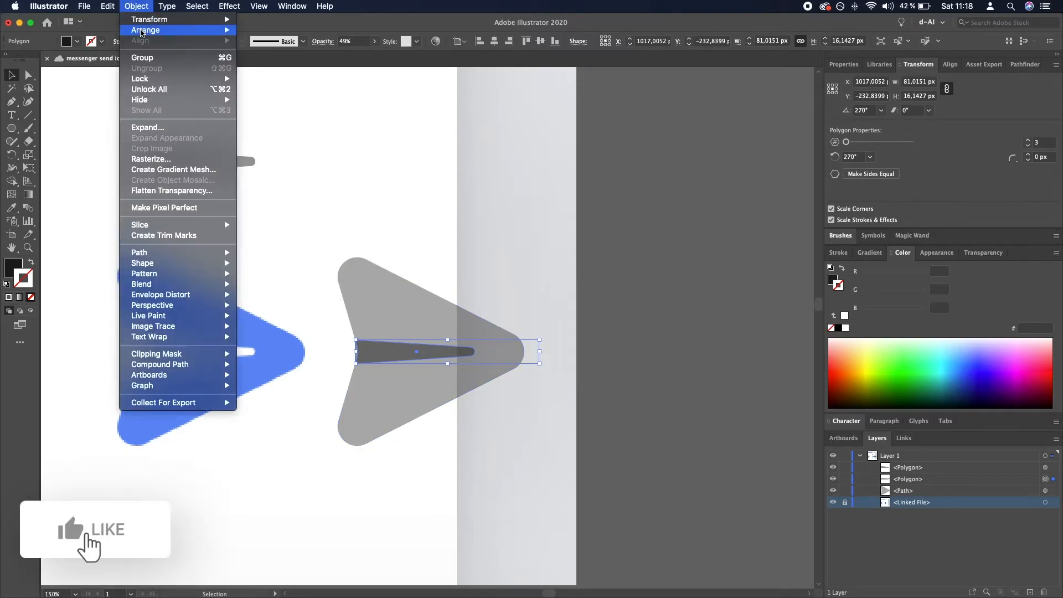
{"action": "mouse_move", "coordinate": [218, 32]}
{"action": "left_click", "coordinate": [286, 29]}
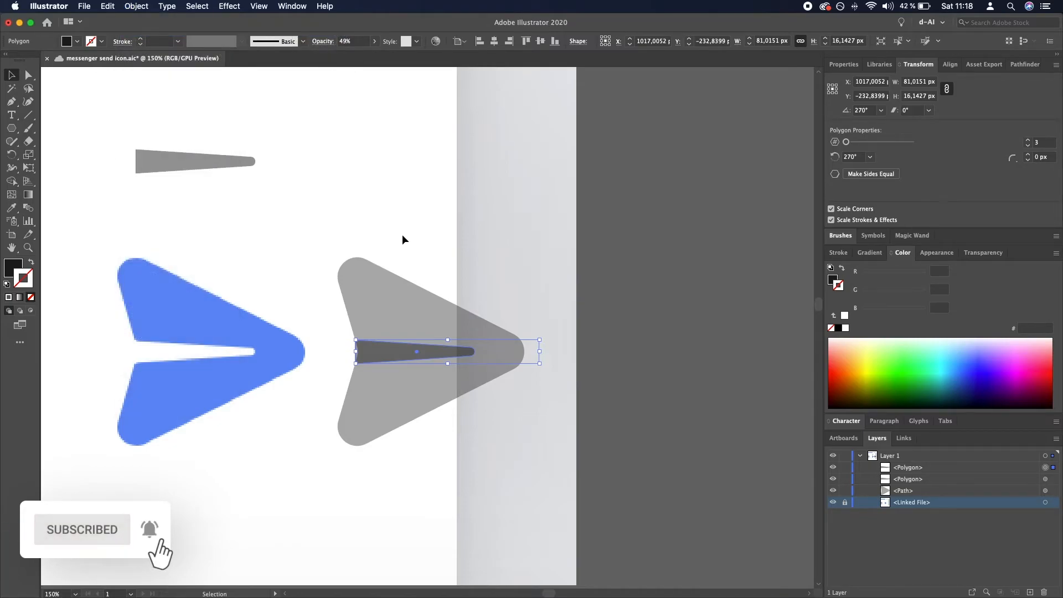
Subtract the small triangle from the grey arrow with Minus Front to cut out the slot.
{"action": "left_click", "coordinate": [397, 298]}
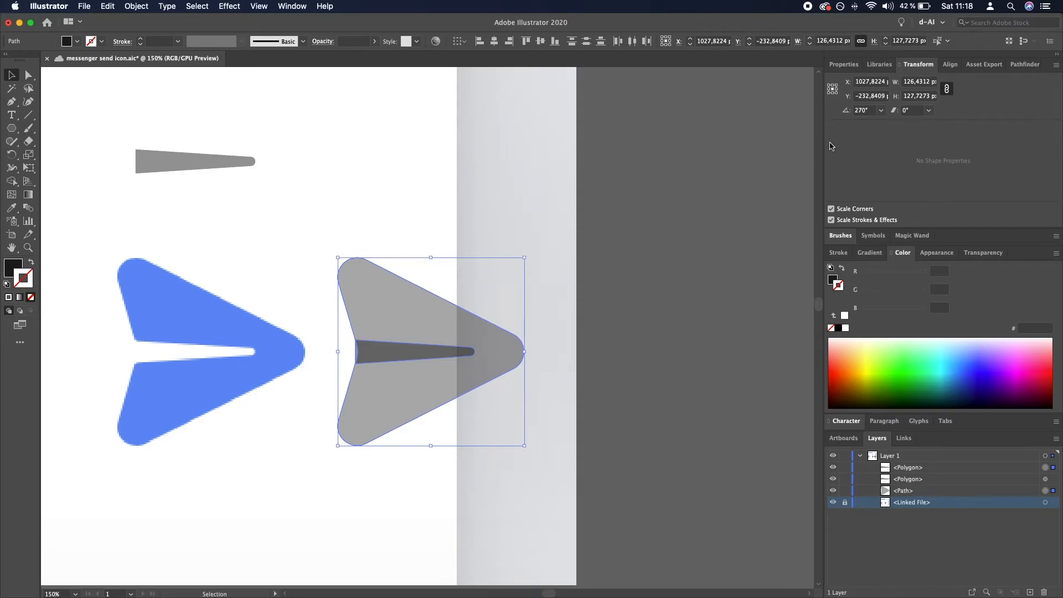
{"action": "left_click", "coordinate": [1019, 66]}
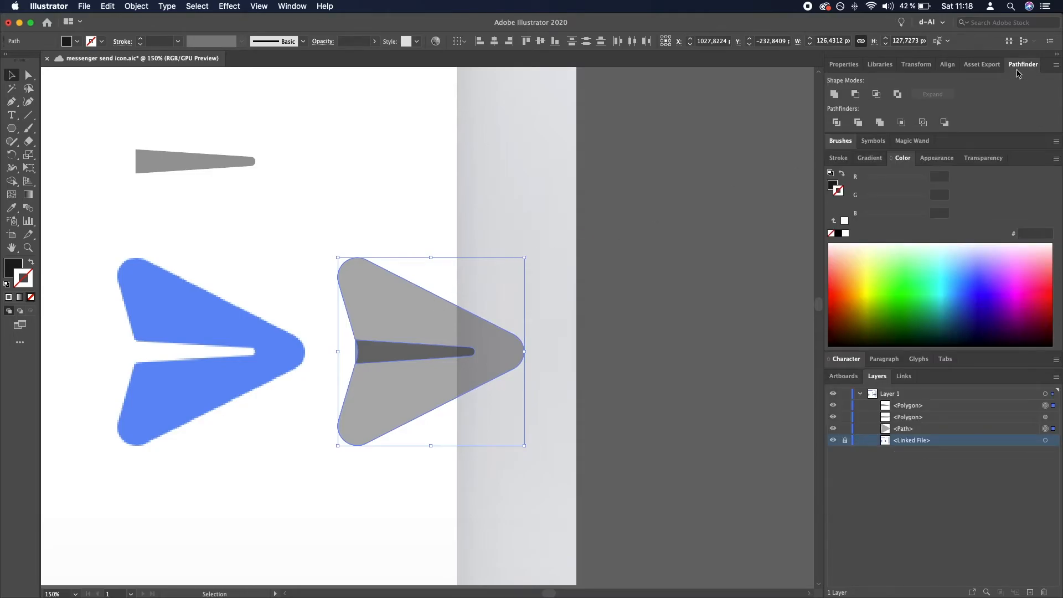
{"action": "left_click", "coordinate": [861, 101]}
{"action": "left_click", "coordinate": [708, 270]}
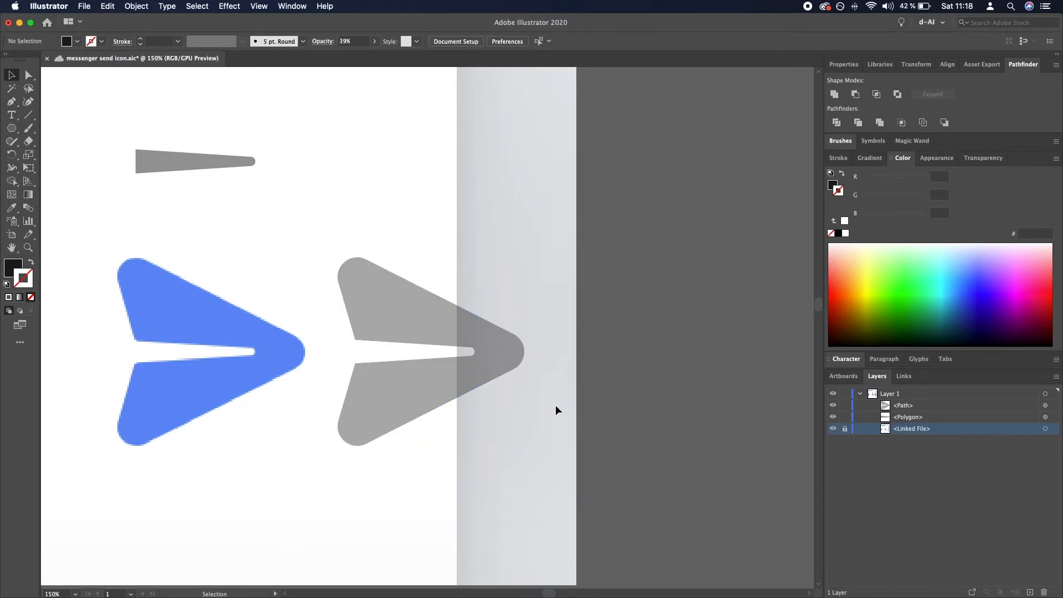
Slightly round the two sharp corners at the open end of the grey arrow's slot.
{"action": "key", "text": "super+equal"}
{"action": "left_click", "coordinate": [366, 308]}
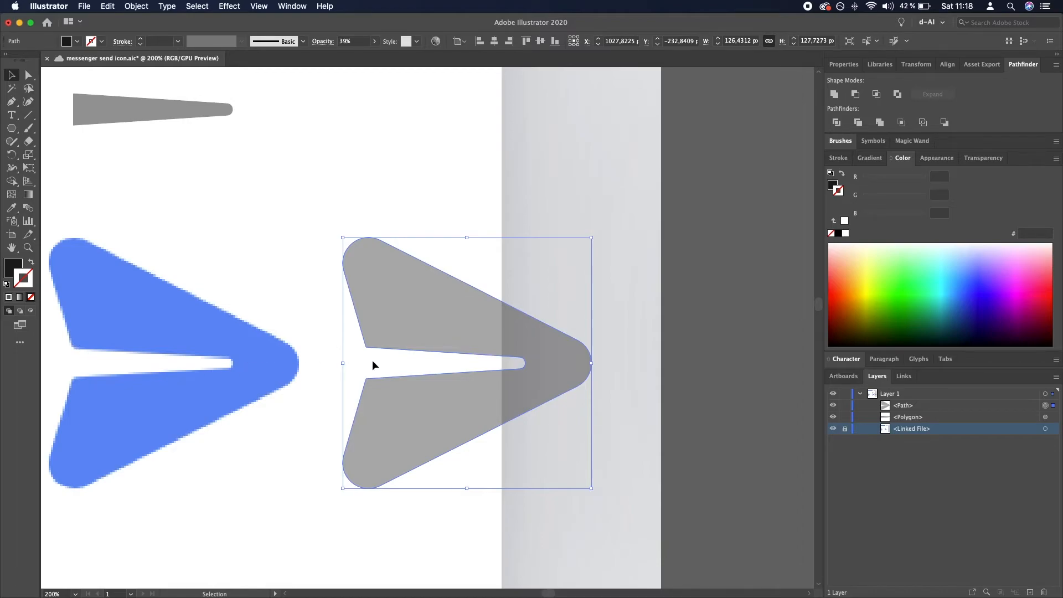
{"action": "key", "text": "a"}
{"action": "left_click", "coordinate": [372, 336]}
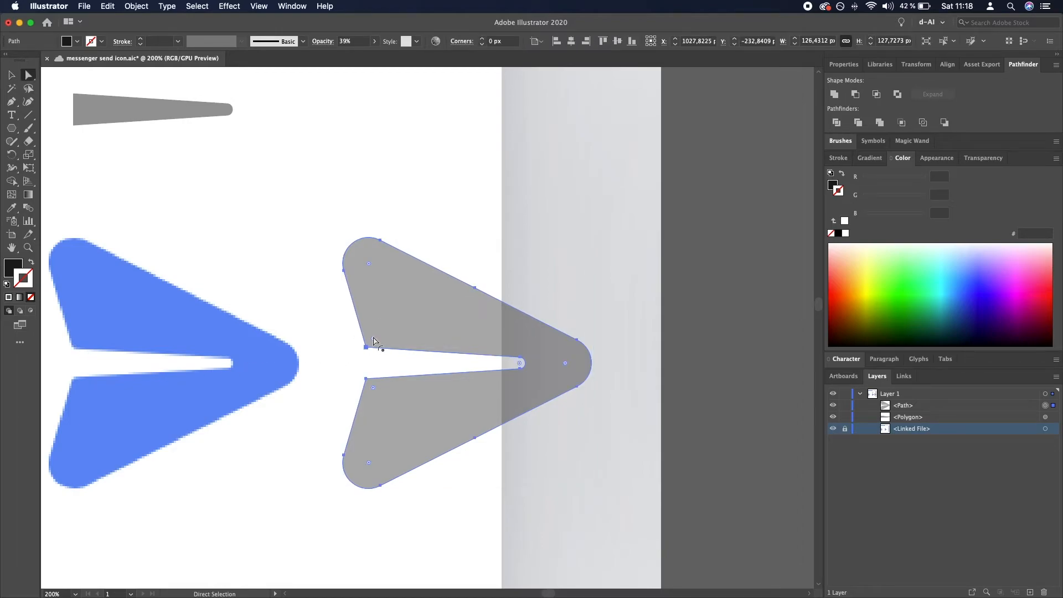
{"action": "left_click", "coordinate": [366, 378]}
{"action": "scroll", "coordinate": [373, 389], "scroll_direction": "up", "scroll_amount": 4}
{"action": "left_click_drag", "start_coordinate": [365, 374], "coordinate": [414, 366]}
{"action": "scroll", "coordinate": [374, 381], "scroll_direction": "down", "scroll_amount": 5}
{"action": "scroll", "coordinate": [372, 381], "scroll_direction": "up", "scroll_amount": 6}
{"action": "scroll", "coordinate": [414, 365], "scroll_direction": "down", "scroll_amount": 4}
{"action": "key", "text": "v"}
{"action": "left_click", "coordinate": [638, 306]}
{"action": "scroll", "coordinate": [640, 306], "scroll_direction": "down", "scroll_amount": 3}
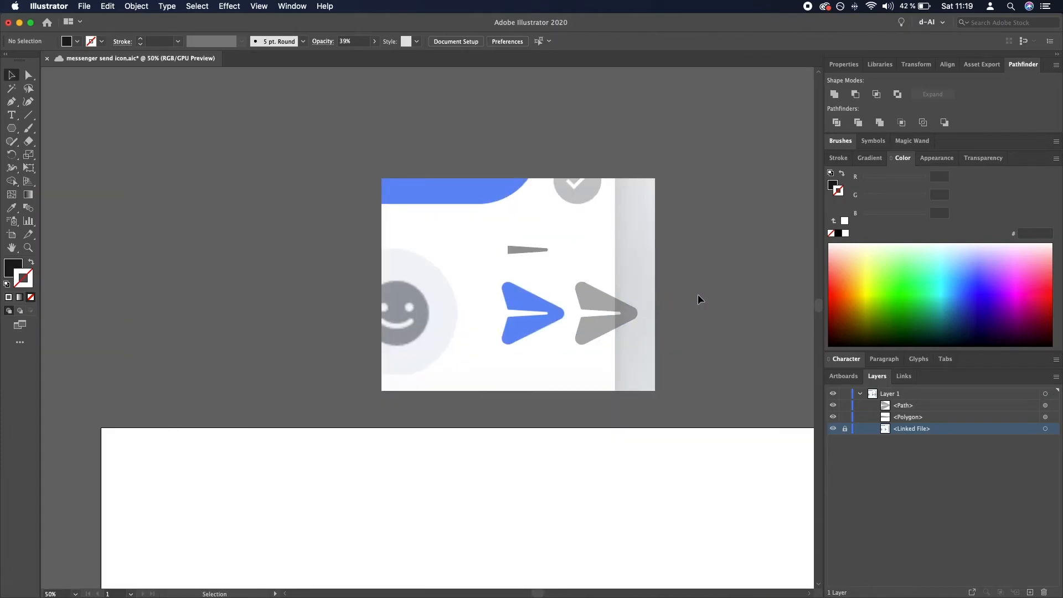
Move the slotted grey arrow to the right, clear of the reference image.
{"action": "scroll", "coordinate": [586, 330], "scroll_direction": "right", "scroll_amount": 3}
{"action": "scroll", "coordinate": [446, 356], "scroll_direction": "up", "scroll_amount": 2}
{"action": "left_click", "coordinate": [457, 330]}
{"action": "left_click_drag", "start_coordinate": [458, 330], "coordinate": [667, 334]}
{"action": "left_click", "coordinate": [706, 464]}
{"action": "left_click_drag", "start_coordinate": [702, 467], "coordinate": [643, 470]}
{"action": "left_click", "coordinate": [603, 367]}
{"action": "left_click_drag", "start_coordinate": [662, 370], "coordinate": [517, 390]}
Set the arrow's opacity to 100% and fill it with the blue sampled from the reference icon.
{"action": "left_click", "coordinate": [374, 41]}
{"action": "left_click", "coordinate": [365, 55]}
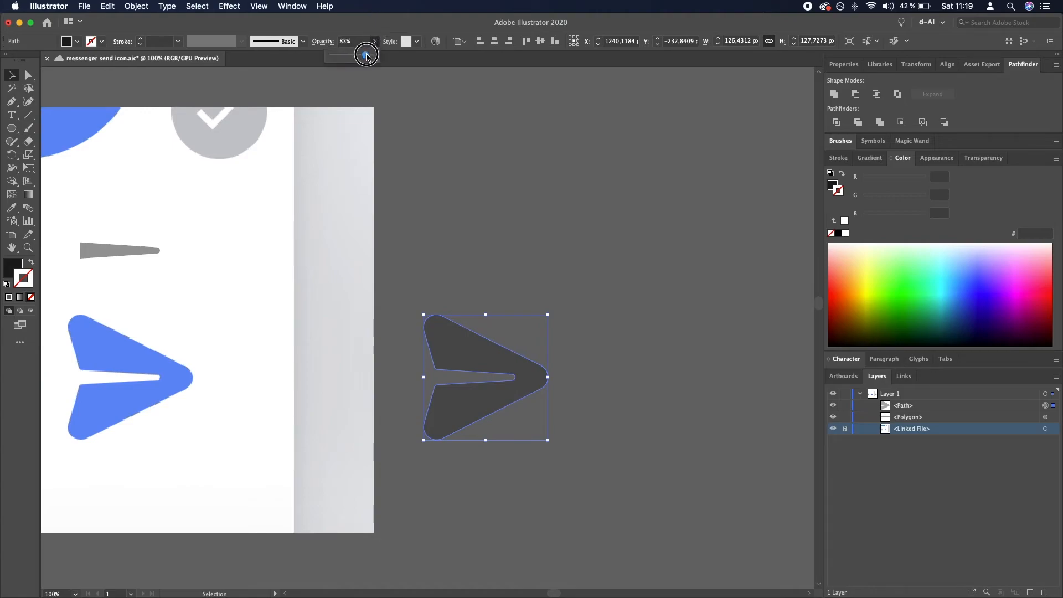
{"action": "left_click_drag", "start_coordinate": [366, 54], "coordinate": [376, 55]}
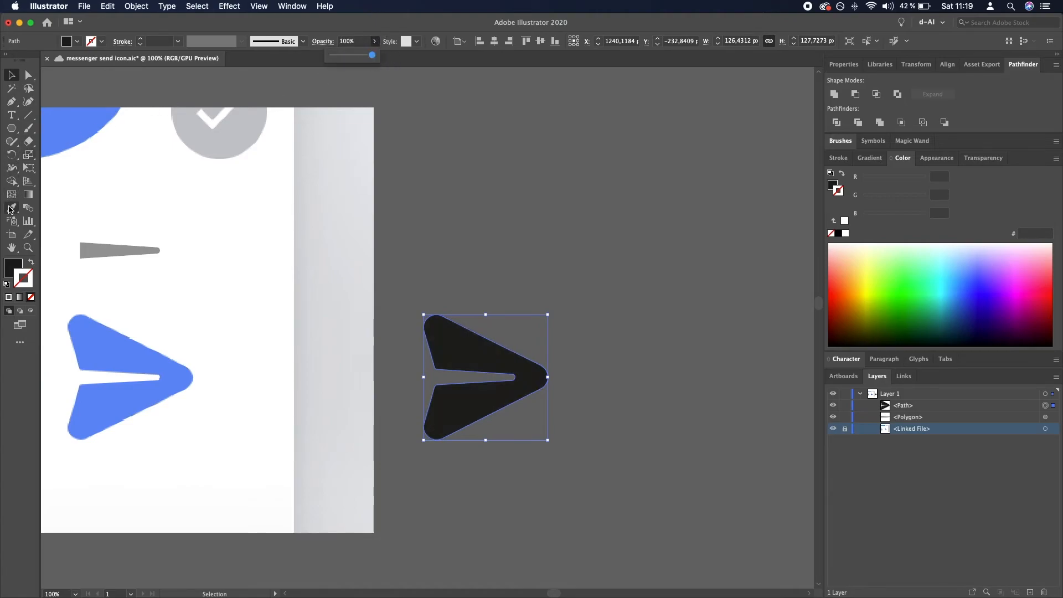
{"action": "left_click", "coordinate": [10, 208]}
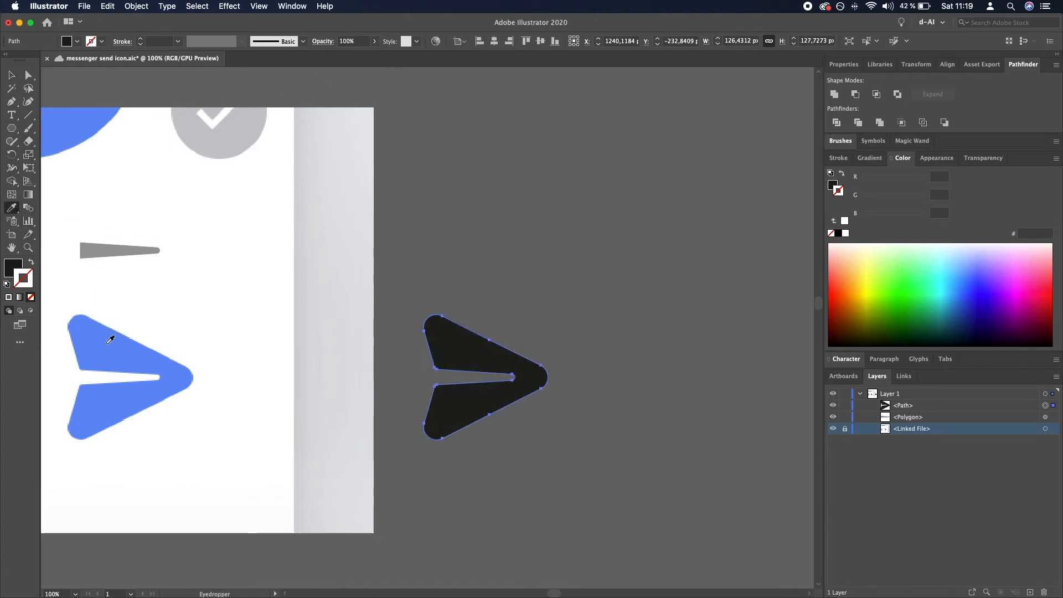
{"action": "left_click", "coordinate": [109, 342]}
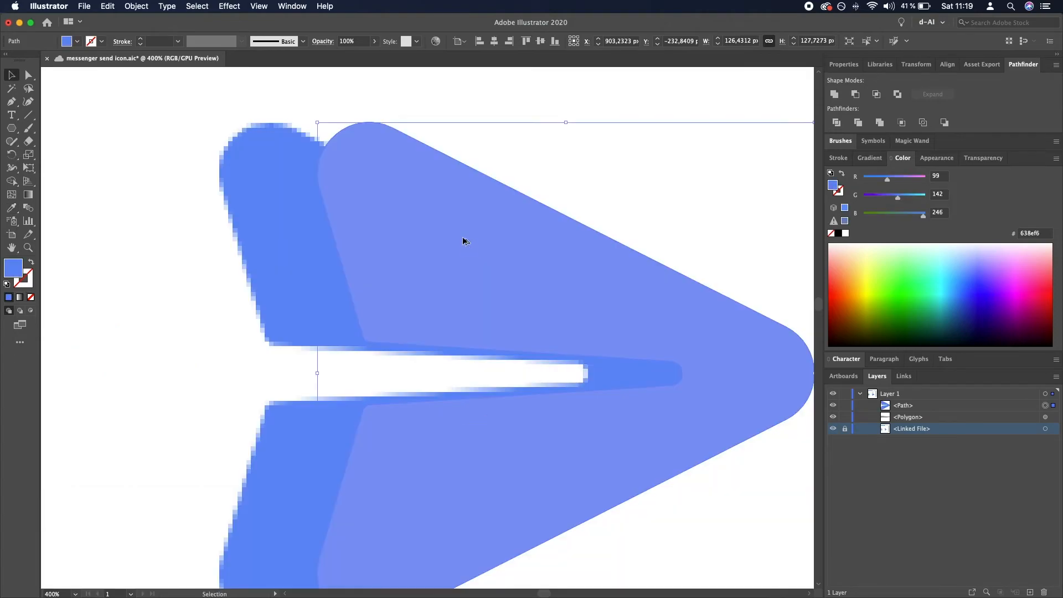
Place the blue arrow partly over the reference icon, offset to the right, to compare the two blues.
{"action": "scroll", "coordinate": [451, 241], "scroll_direction": "down", "scroll_amount": 2}
{"action": "left_click_drag", "start_coordinate": [451, 244], "coordinate": [473, 244]}
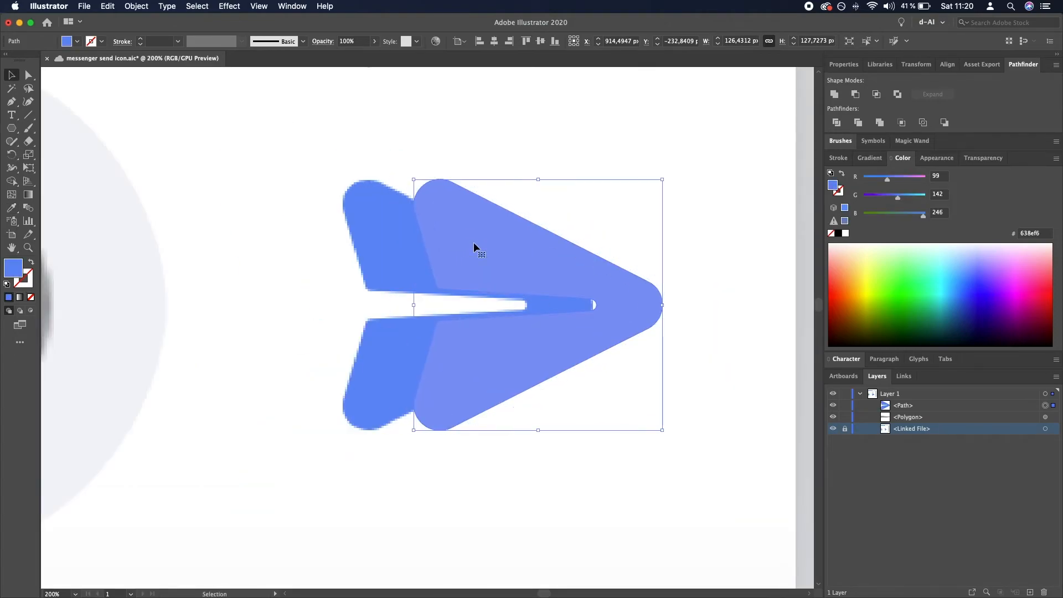
{"action": "left_click", "coordinate": [11, 207]}
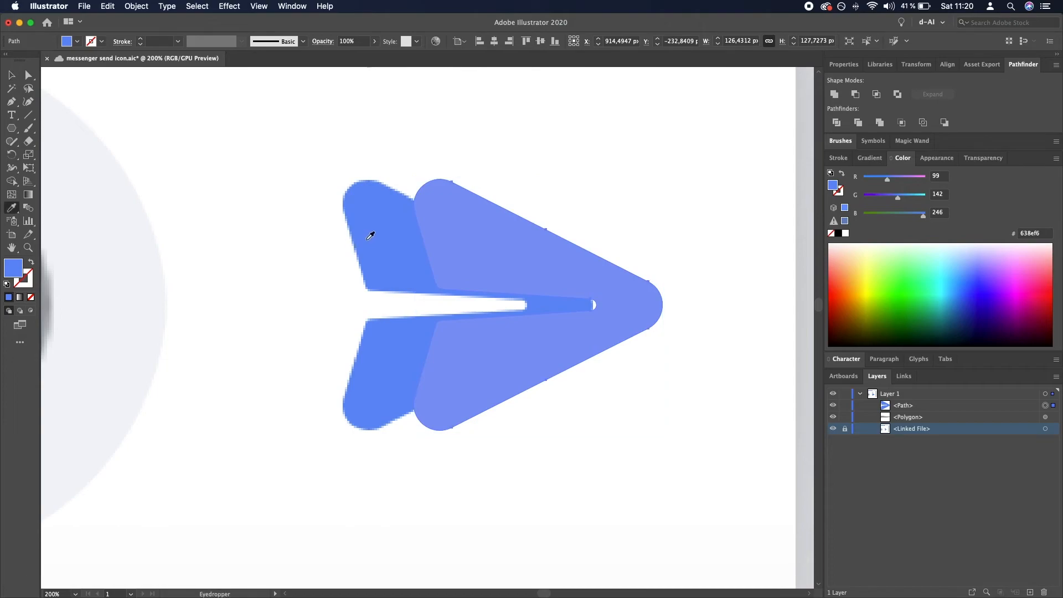
{"action": "key", "text": "v"}
{"action": "scroll", "coordinate": [390, 235], "scroll_direction": "up", "scroll_amount": 5}
{"action": "left_click_drag", "start_coordinate": [518, 244], "coordinate": [433, 255]}
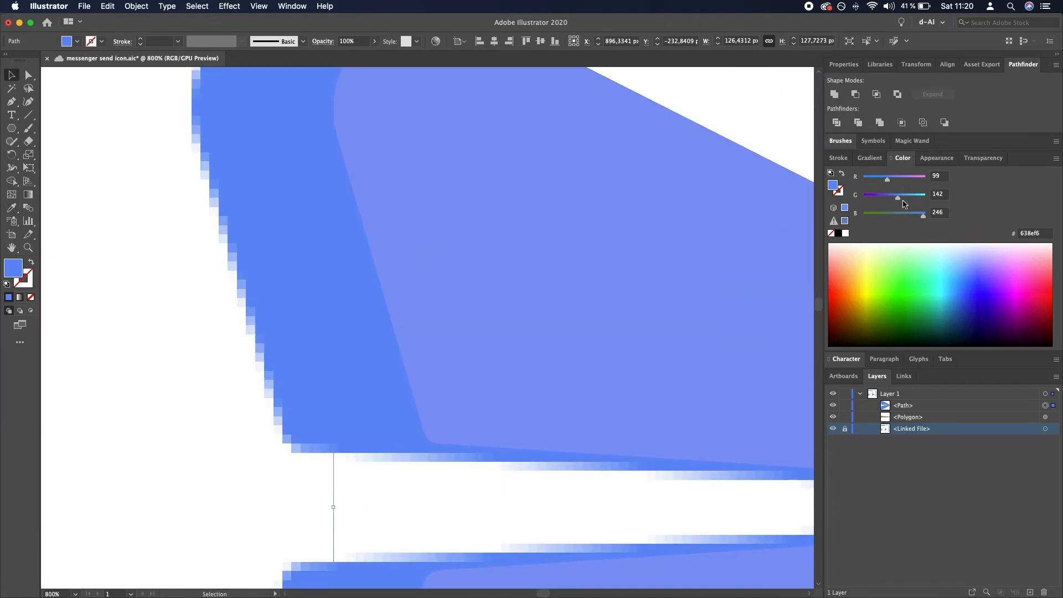
Adjust the arrow's fill to R 30, G 135, B 239 and compare it with the reference icon.
{"action": "left_click_drag", "start_coordinate": [887, 181], "coordinate": [874, 182]}
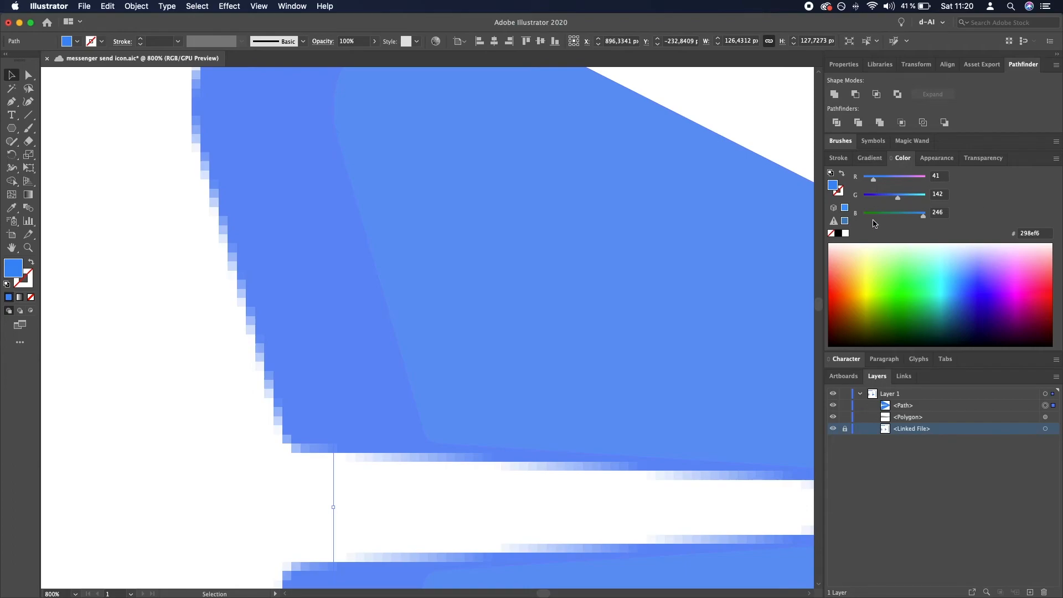
{"action": "left_click_drag", "start_coordinate": [897, 199], "coordinate": [924, 220]}
{"action": "left_click", "coordinate": [936, 176]}
{"action": "type", "text": "39"}
{"action": "scroll", "coordinate": [616, 257], "scroll_direction": "down", "scroll_amount": 4}
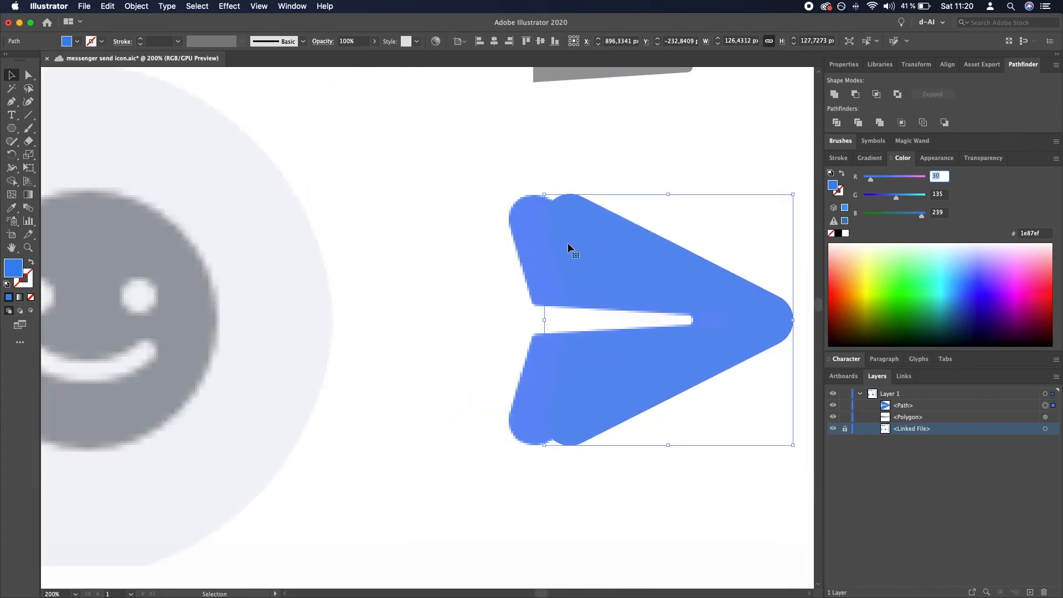
{"action": "scroll", "coordinate": [502, 220], "scroll_direction": "right", "scroll_amount": 3}
{"action": "scroll", "coordinate": [375, 244], "scroll_direction": "up", "scroll_amount": 2}
{"action": "left_click", "coordinate": [563, 102]}
{"action": "left_click", "coordinate": [480, 224]}
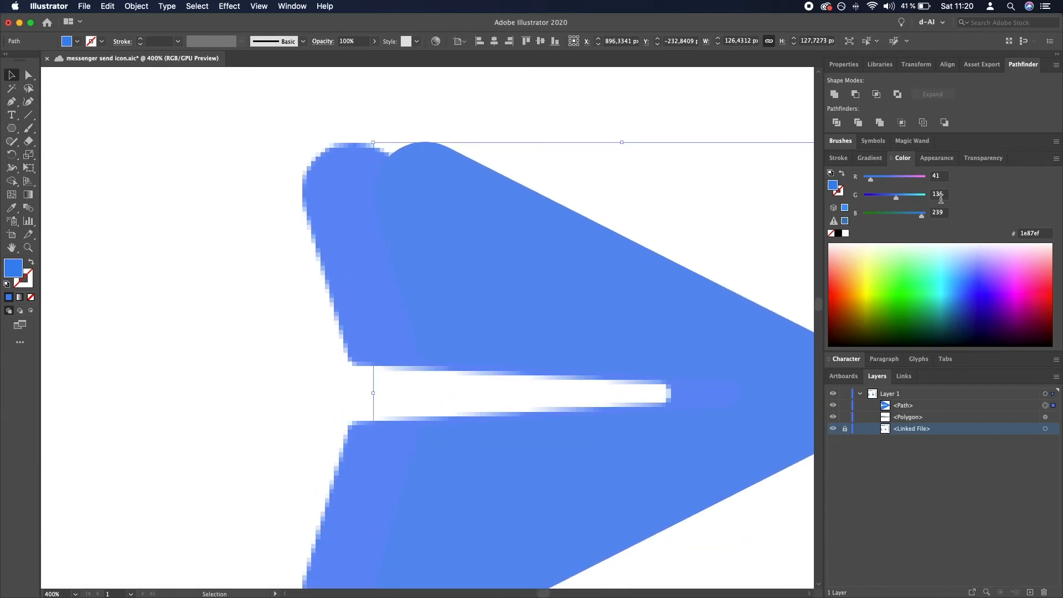
Refine the arrow's fill to R 56, G 133, B 239 and check it against the reference blue.
{"action": "left_click", "coordinate": [942, 178]}
{"action": "key", "text": "Tab"}
{"action": "left_click", "coordinate": [280, 298]}
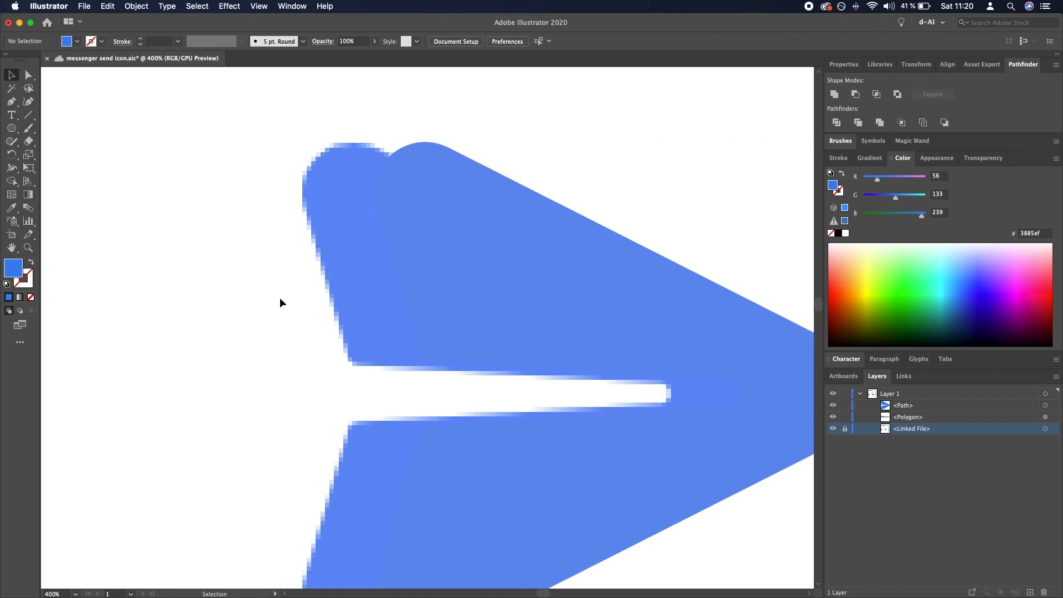
{"action": "scroll", "coordinate": [425, 267], "scroll_direction": "up", "scroll_amount": 4}
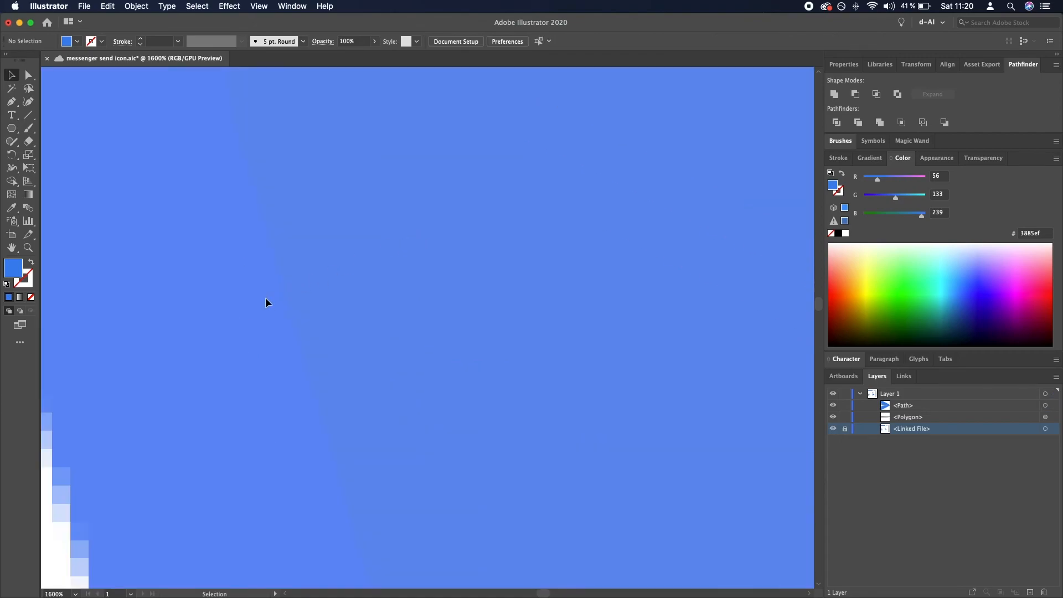
{"action": "scroll", "coordinate": [152, 327], "scroll_direction": "down", "scroll_amount": 8}
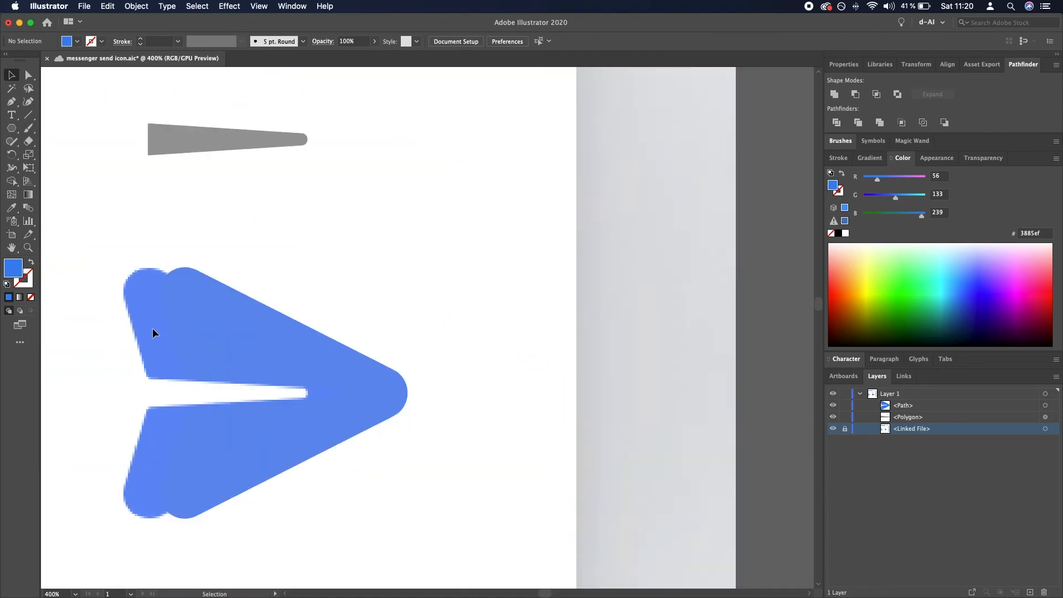
Move the recoloured arrow off the reference icon to sit directly beside it on the right.
{"action": "scroll", "coordinate": [142, 328], "scroll_direction": "up", "scroll_amount": 2}
{"action": "left_click", "coordinate": [210, 335]}
{"action": "left_click_drag", "start_coordinate": [210, 335], "coordinate": [454, 336]}
{"action": "scroll", "coordinate": [456, 339], "scroll_direction": "down", "scroll_amount": 2}
{"action": "left_click_drag", "start_coordinate": [708, 307], "coordinate": [596, 267]}
{"action": "scroll", "coordinate": [410, 273], "scroll_direction": "down", "scroll_amount": 2}
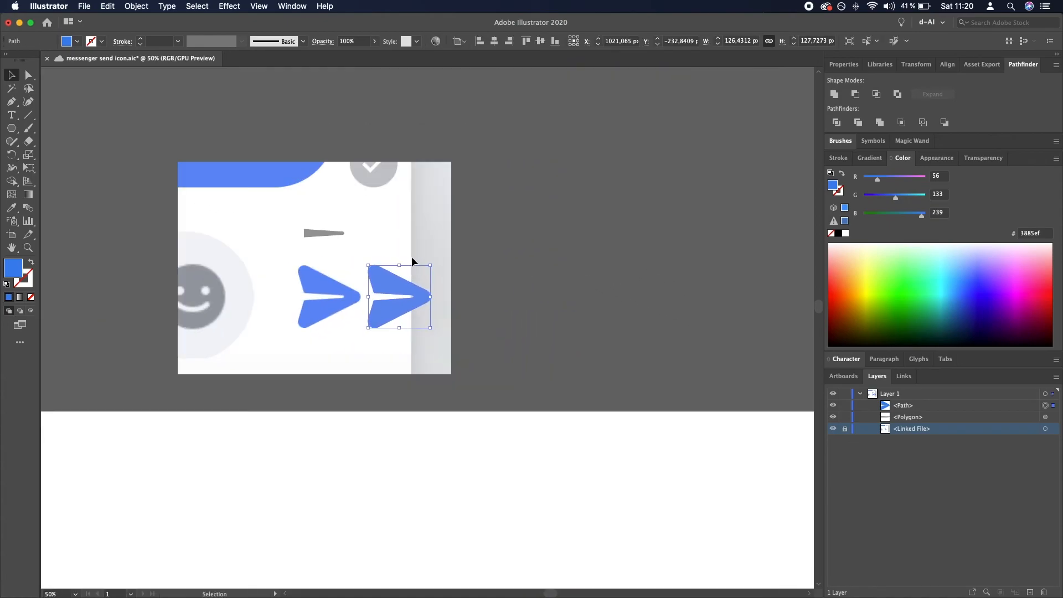
Move the blue arrow down onto the white artboard, near its centre.
{"action": "scroll", "coordinate": [413, 254], "scroll_direction": "down", "scroll_amount": 2}
{"action": "left_click_drag", "start_coordinate": [399, 227], "coordinate": [376, 416]}
{"action": "scroll", "coordinate": [445, 475], "scroll_direction": "up", "scroll_amount": 1}
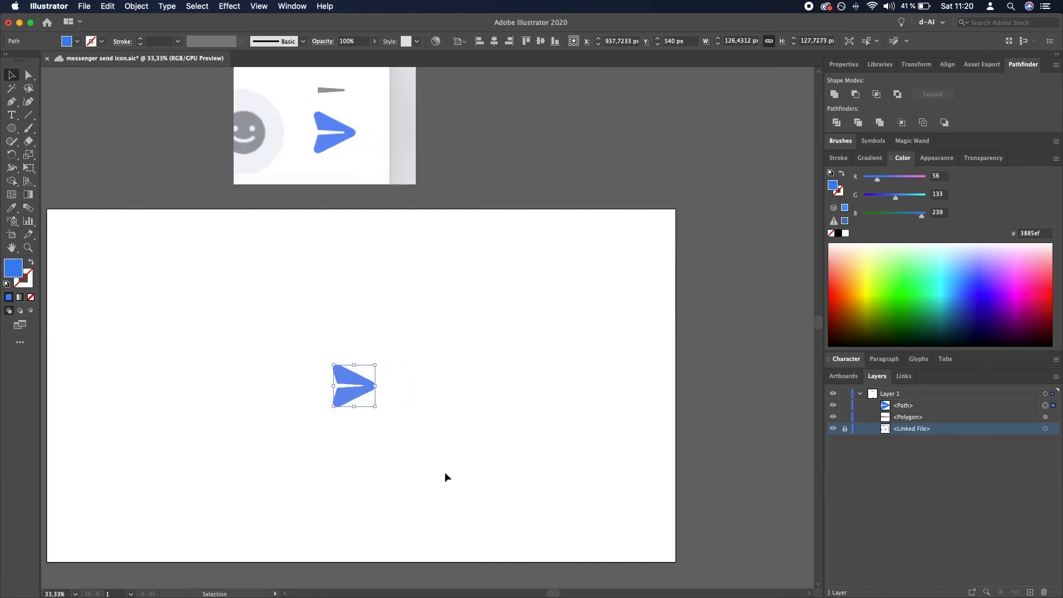
{"action": "scroll", "coordinate": [445, 475], "scroll_direction": "up", "scroll_amount": 3}
{"action": "left_click", "coordinate": [337, 430]}
{"action": "left_click_drag", "start_coordinate": [296, 318], "coordinate": [479, 391]}
{"action": "left_click", "coordinate": [368, 296]}
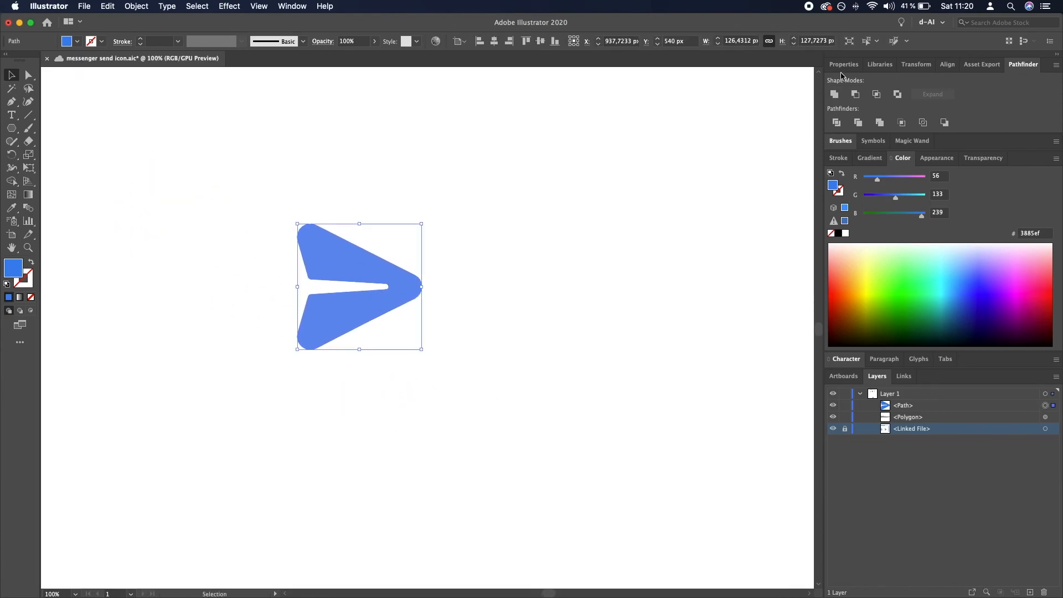
Scale the arrow up proportionally around its centre to about 497 by 503 px.
{"action": "left_click", "coordinate": [914, 65]}
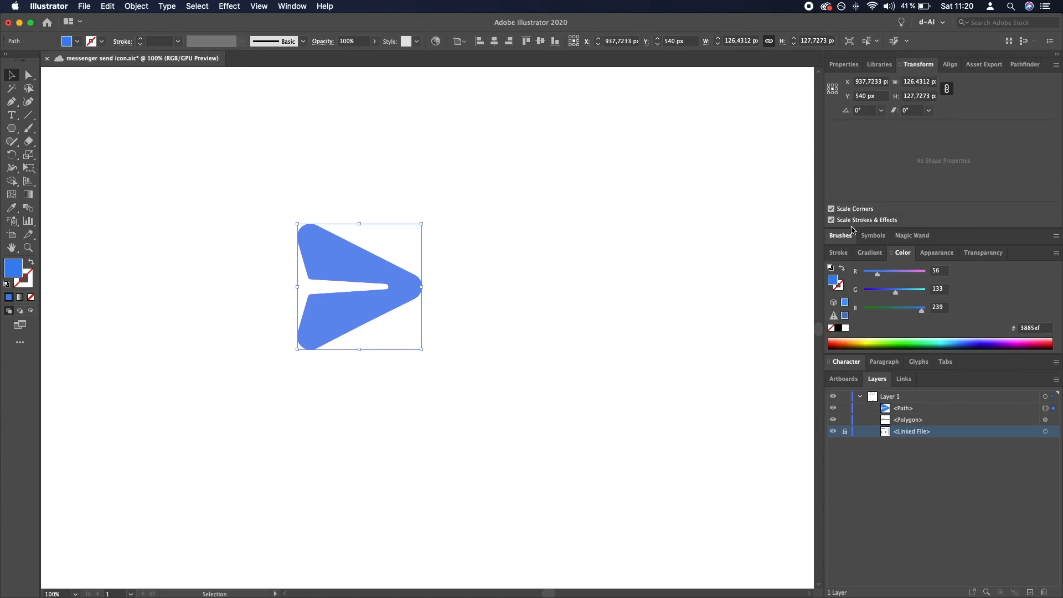
{"action": "scroll", "coordinate": [449, 294], "scroll_direction": "down", "scroll_amount": 4}
{"action": "left_click_drag", "start_coordinate": [443, 307], "coordinate": [487, 351]}
{"action": "key", "text": "super+s"}
{"action": "left_click", "coordinate": [527, 324]}
{"action": "left_click", "coordinate": [450, 319]}
{"action": "left_click", "coordinate": [547, 347]}
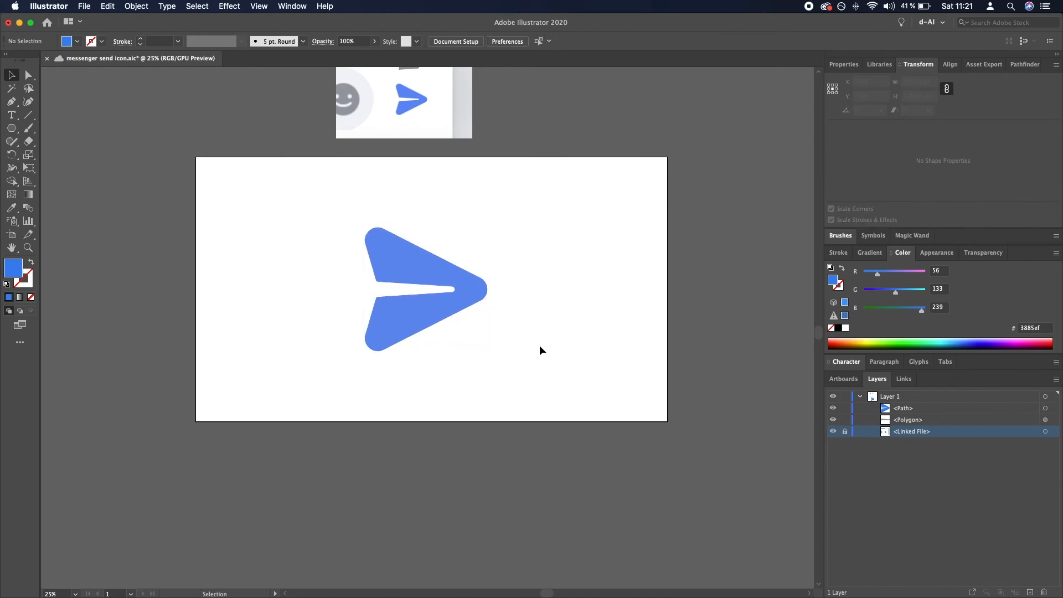
Centre the enlarged arrow horizontally on the artboard, using the artboard as the alignment reference.
{"action": "scroll", "coordinate": [538, 346], "scroll_direction": "down", "scroll_amount": 1}
{"action": "left_click", "coordinate": [481, 319]}
{"action": "left_click", "coordinate": [948, 64]}
{"action": "left_click", "coordinate": [1045, 158]}
{"action": "left_click", "coordinate": [994, 193]}
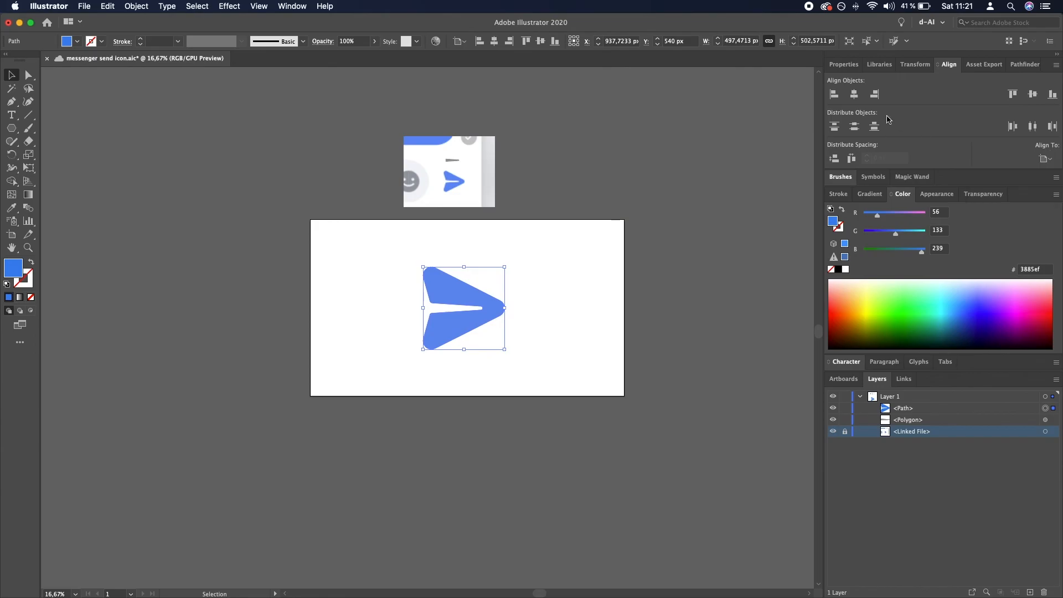
{"action": "left_click", "coordinate": [858, 98]}
{"action": "left_click", "coordinate": [669, 283]}
{"action": "scroll", "coordinate": [457, 283], "scroll_direction": "up", "scroll_amount": 1}
{"action": "left_click_drag", "start_coordinate": [516, 264], "coordinate": [437, 278]}
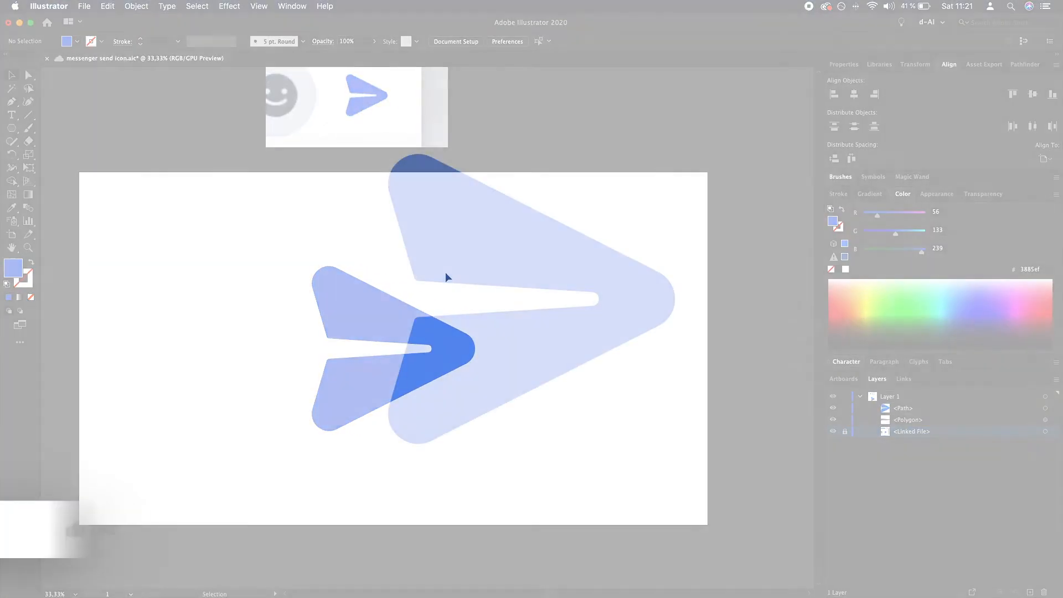